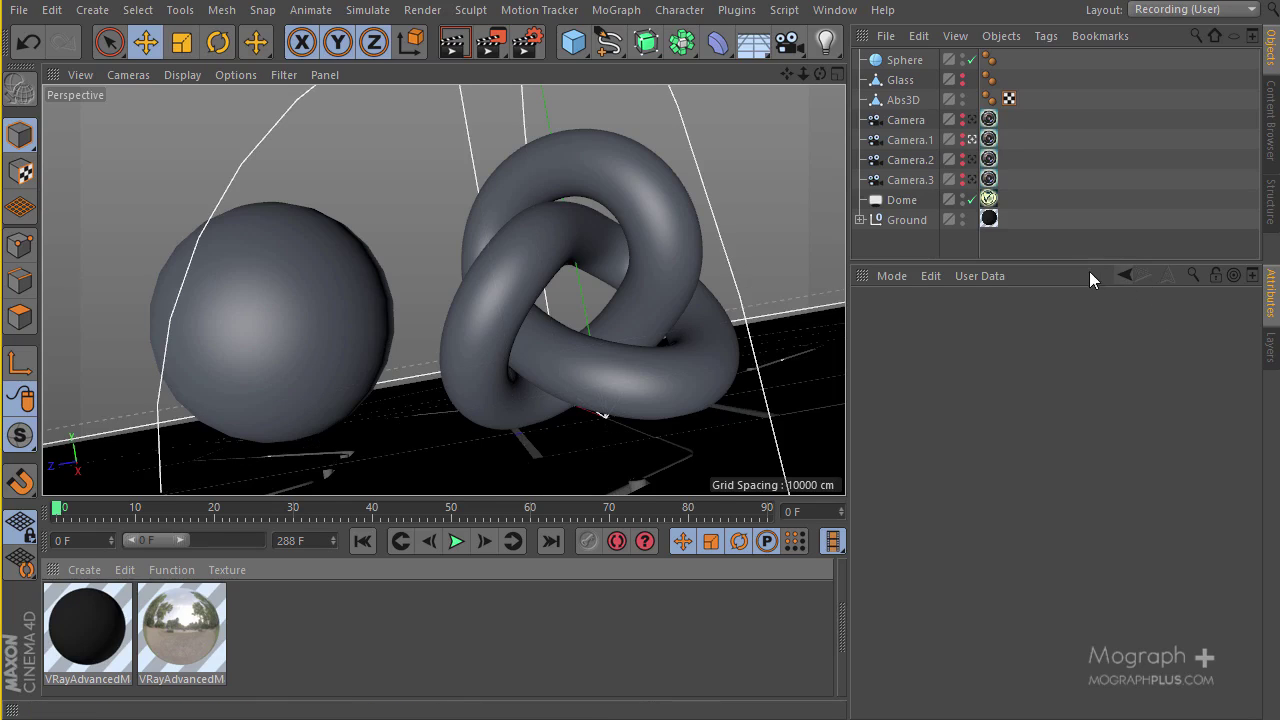
# Lower the divider between the Objects and Attributes managers to enlarge the object list
pyautogui.moveTo(1066, 262); pyautogui.dragTo(1003, 343)
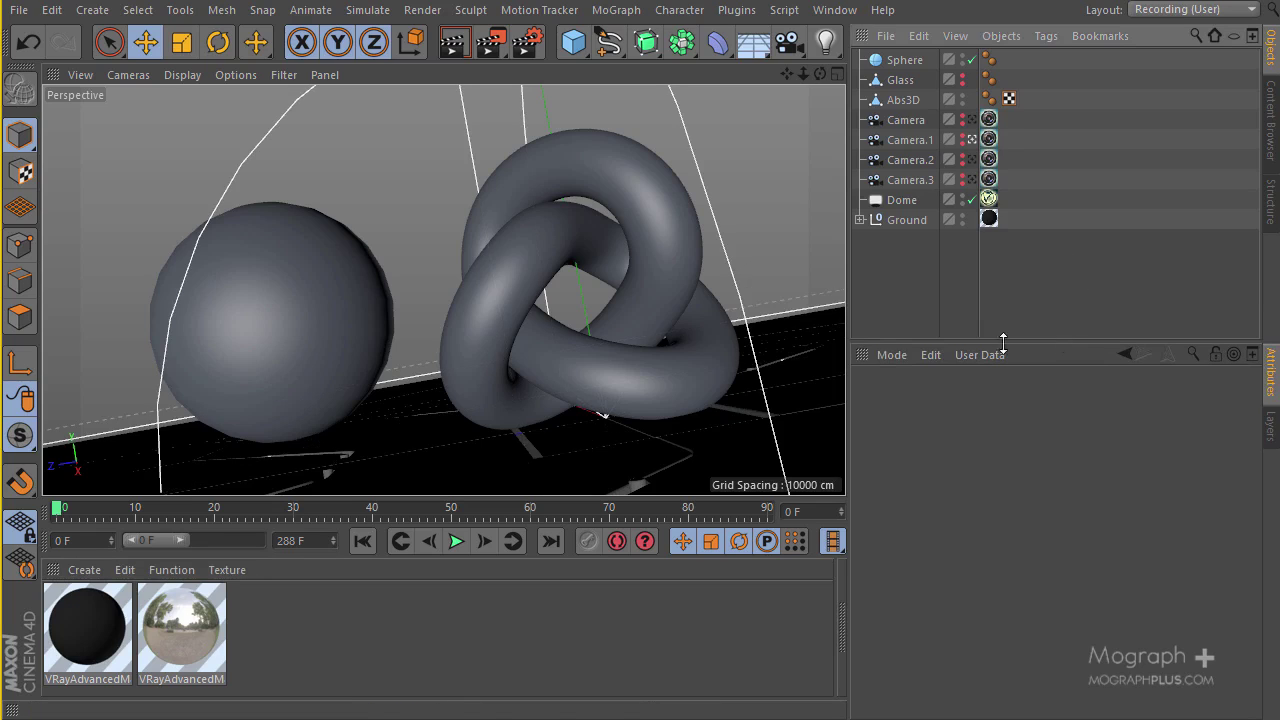
# Apply the chrome VRayAdvancedMaterial to the sphere and render the scene with V-Ray
pyautogui.click(255, 335)
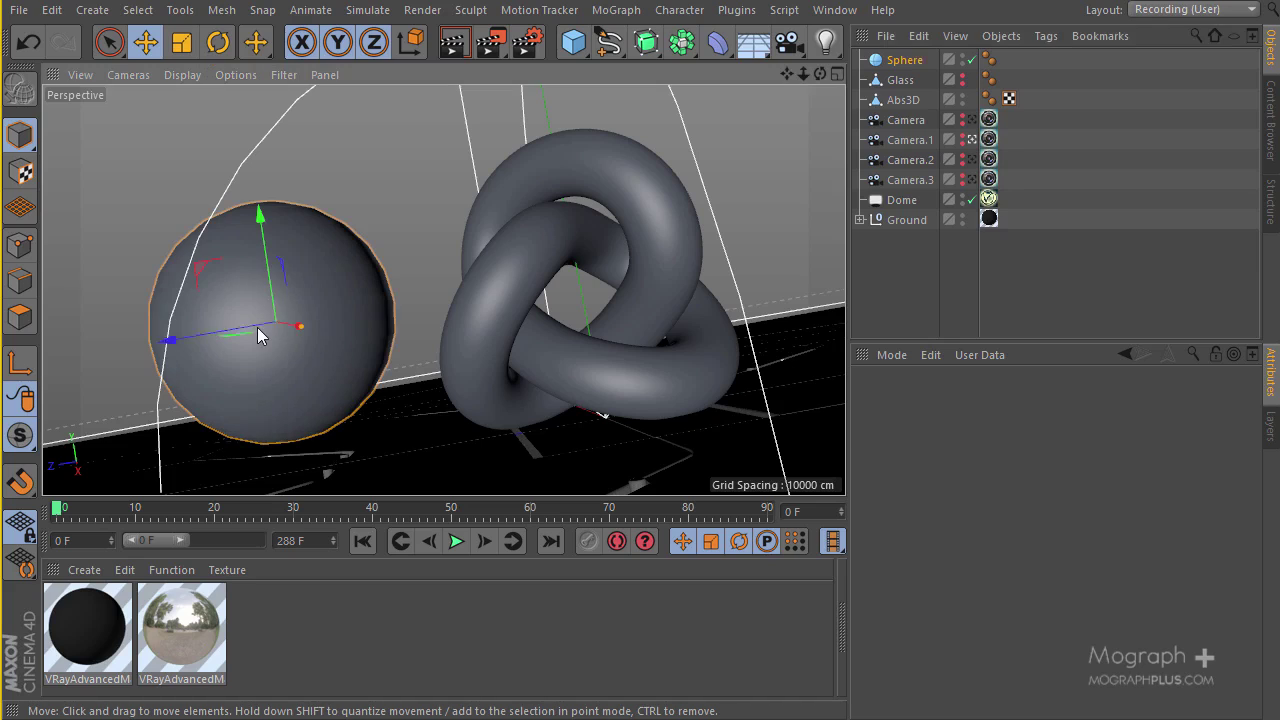
pyautogui.click(178, 629)
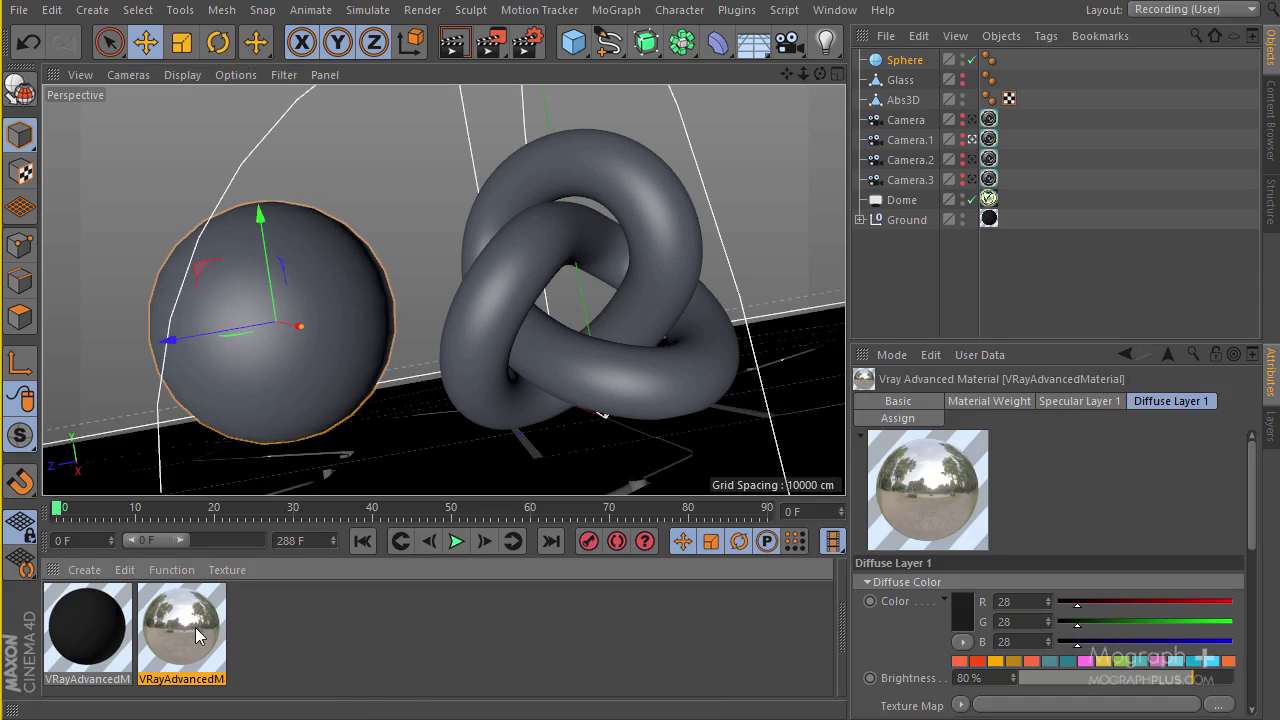
pyautogui.moveTo(206, 636); pyautogui.dragTo(234, 272)
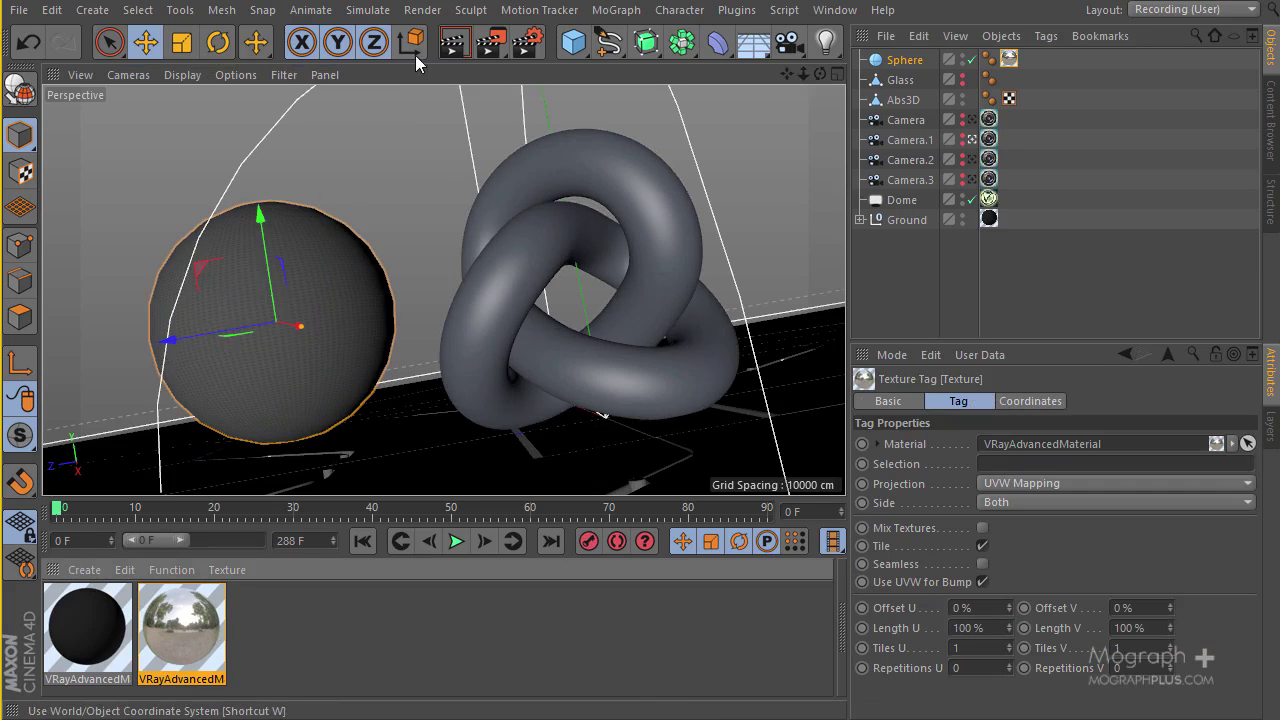
pyautogui.click(452, 50)
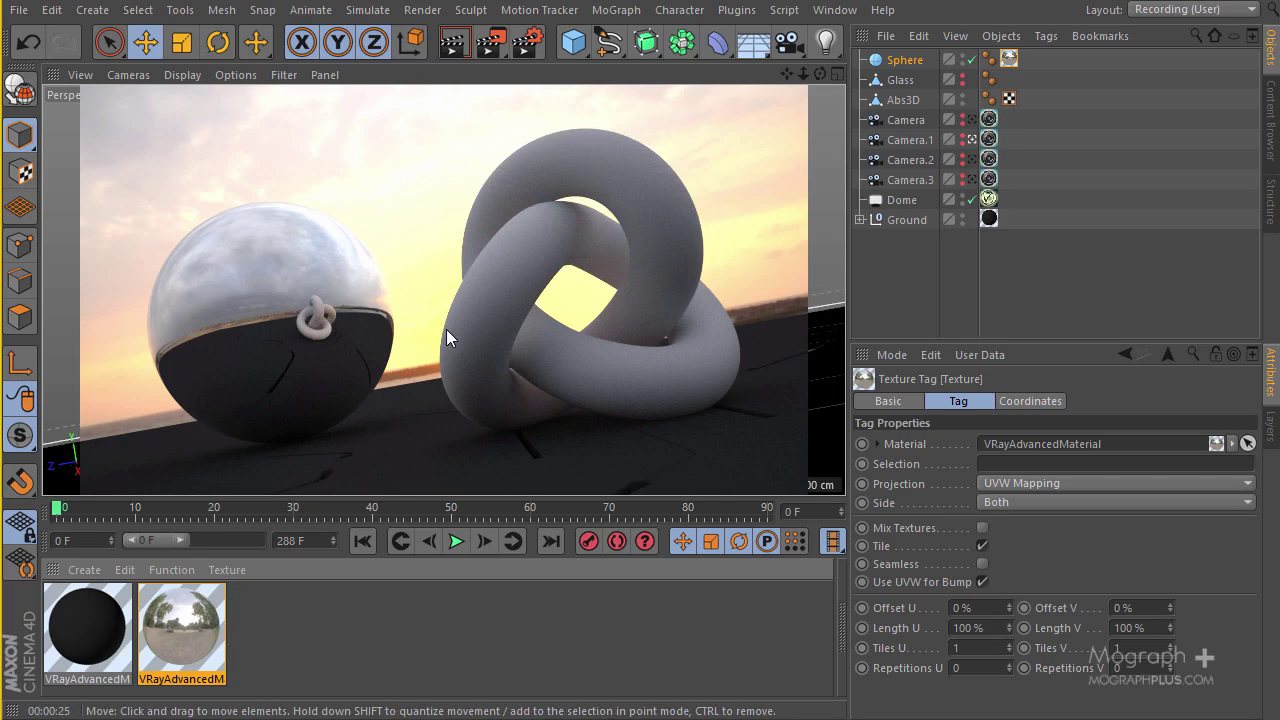
# Add a new VrayOverrideMaterial via Create > Shader > VrayBridge
pyautogui.click(82, 570)
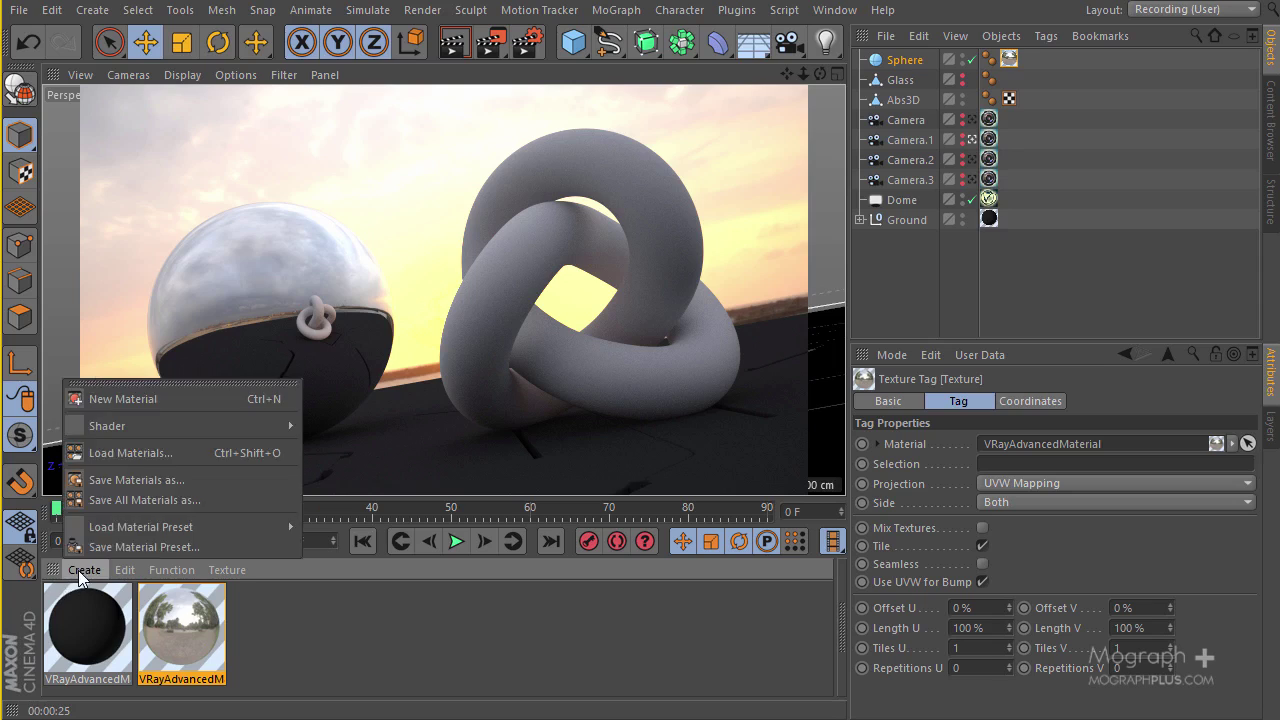
pyautogui.moveTo(204, 431)
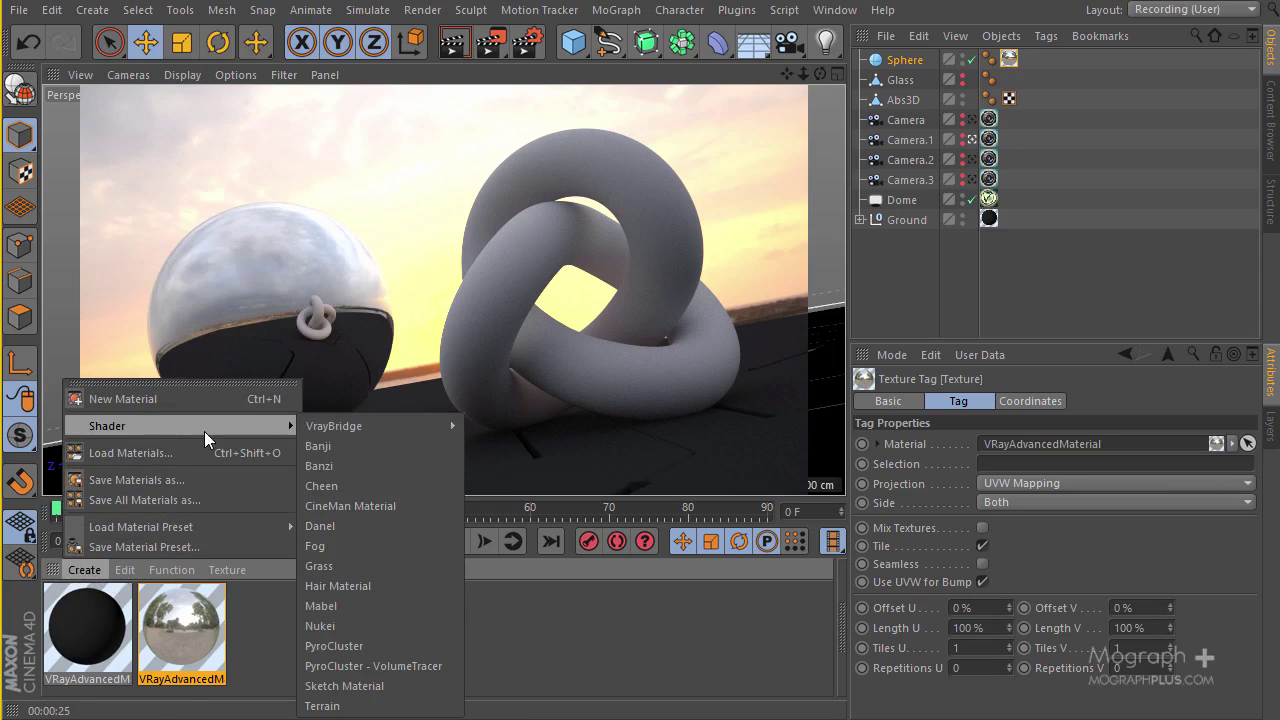
pyautogui.moveTo(412, 426)
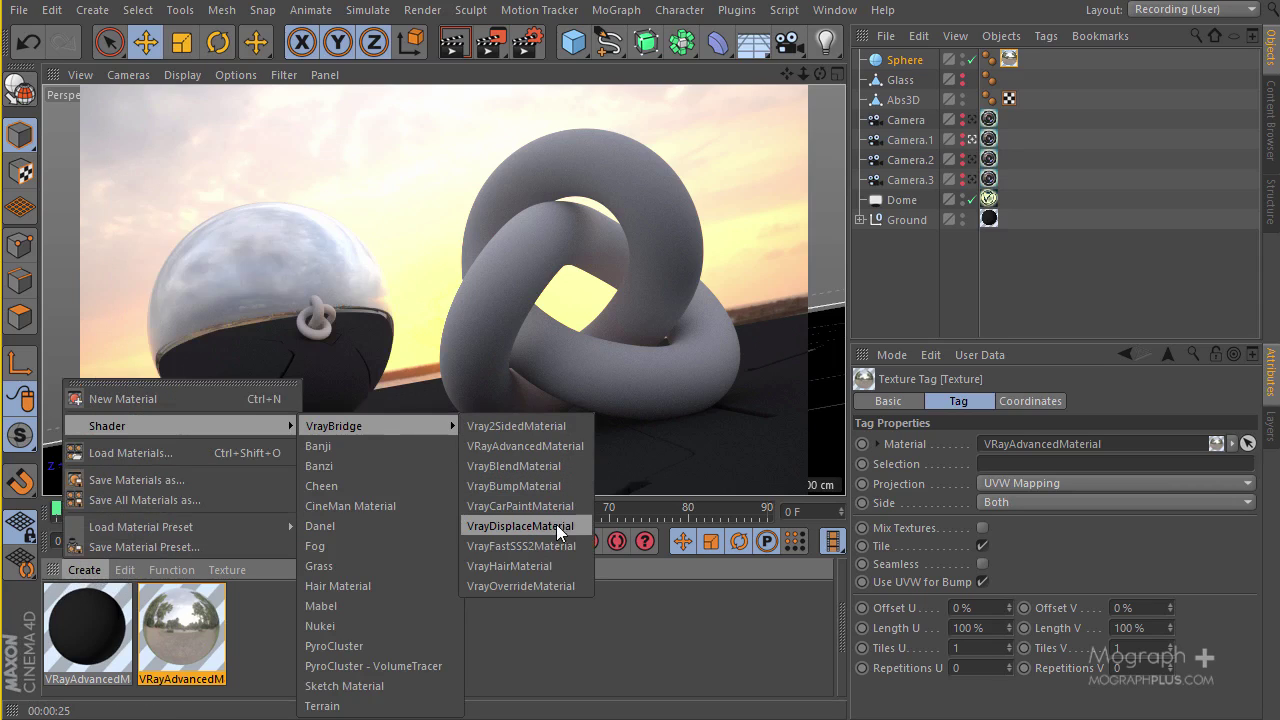
pyautogui.click(540, 586)
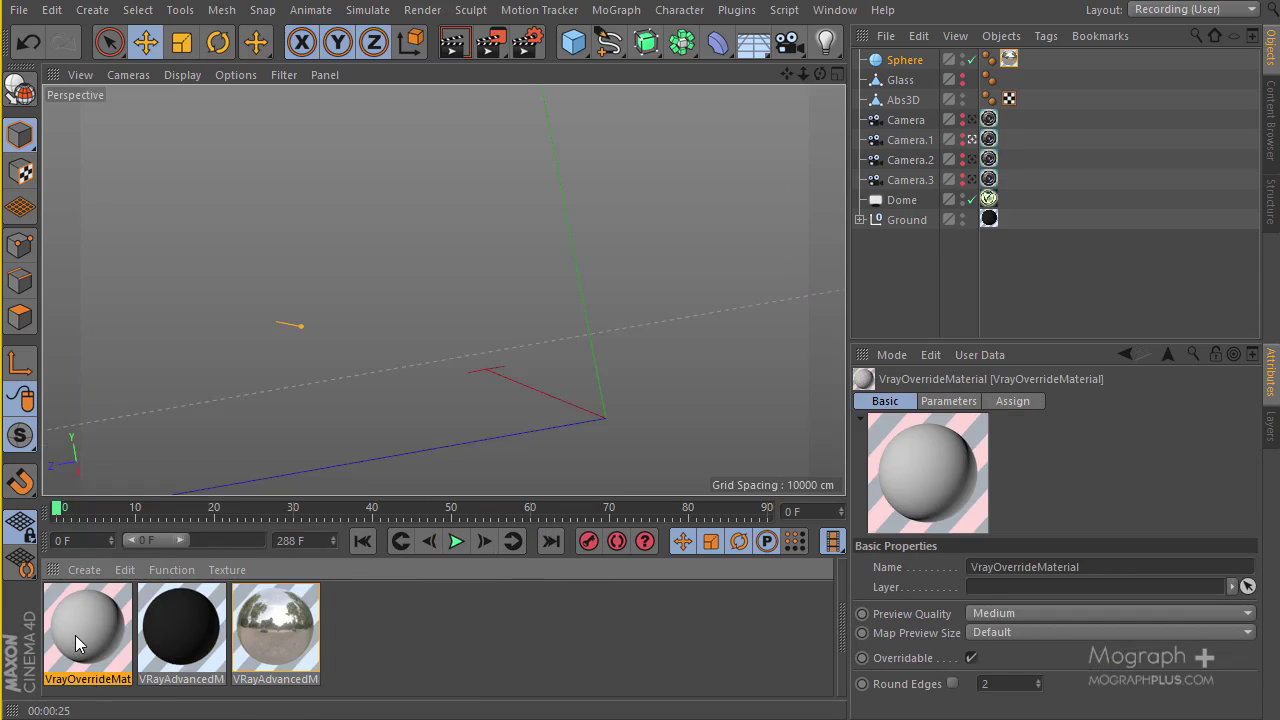
# Review the override material's parameters, including the Base Material slot, in the Material Editor
pyautogui.doubleClick(80, 643)
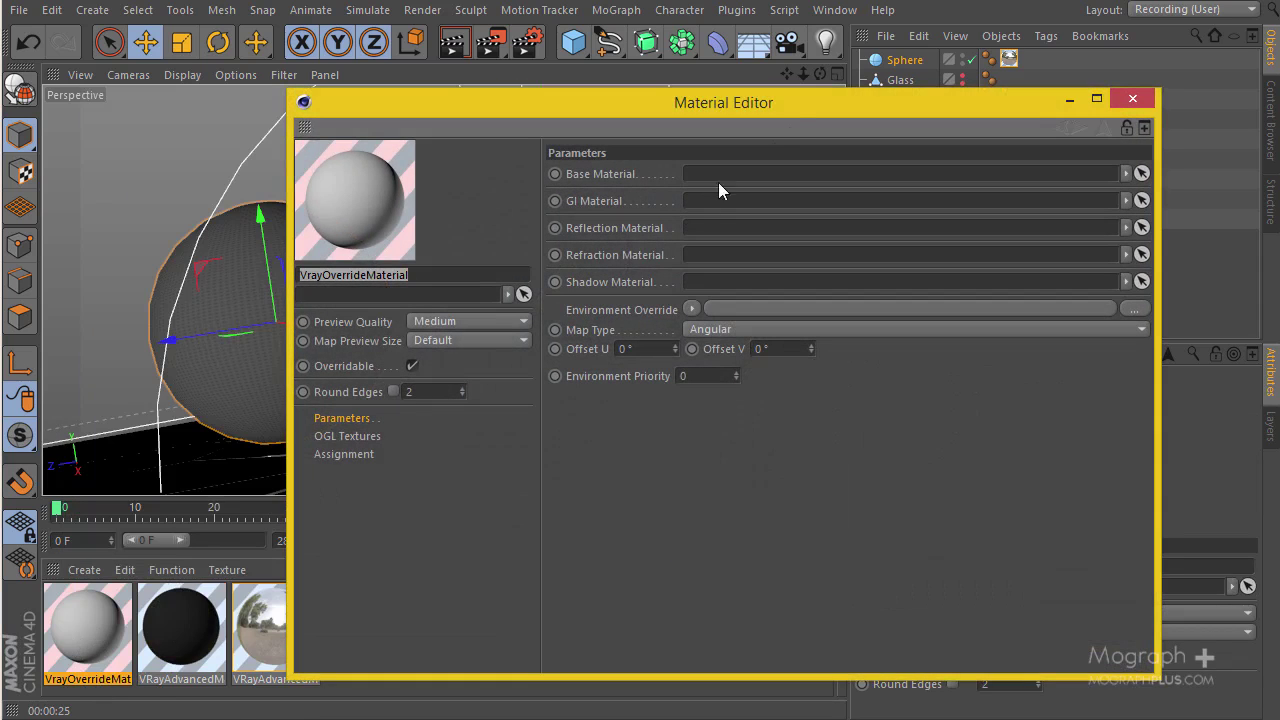
pyautogui.moveTo(810, 111); pyautogui.dragTo(860, 87)
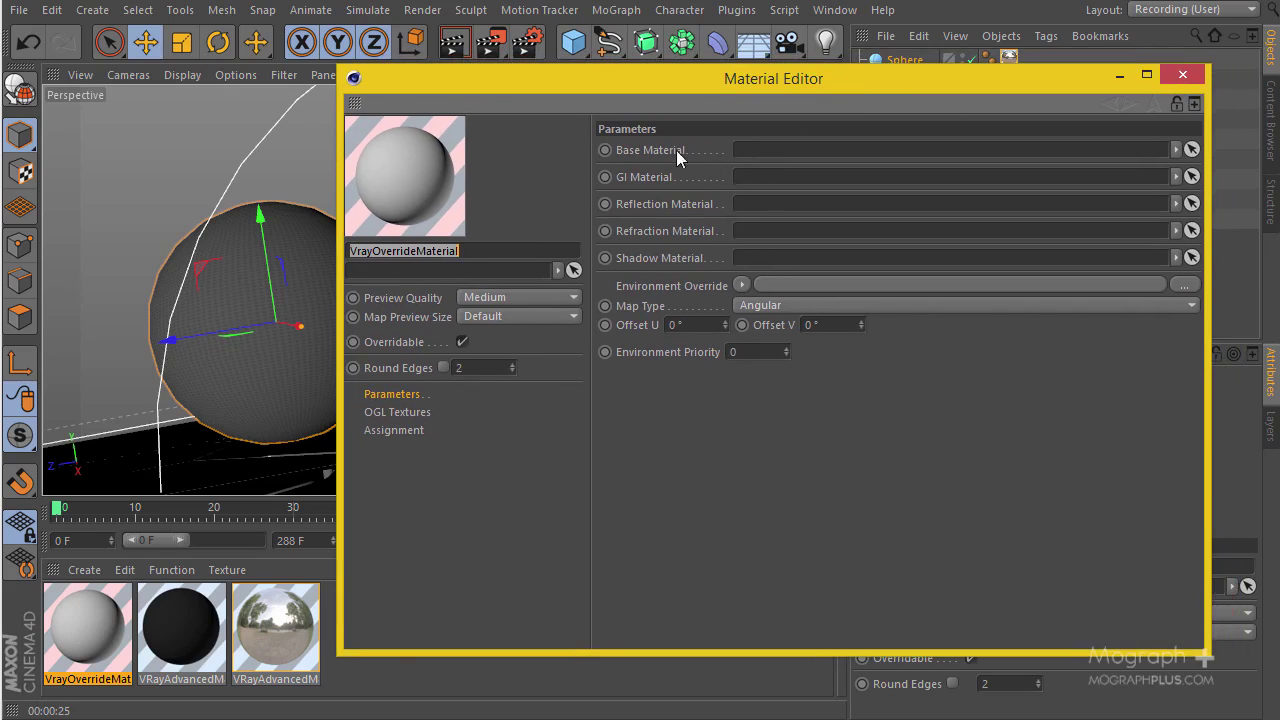
pyautogui.click(659, 150)
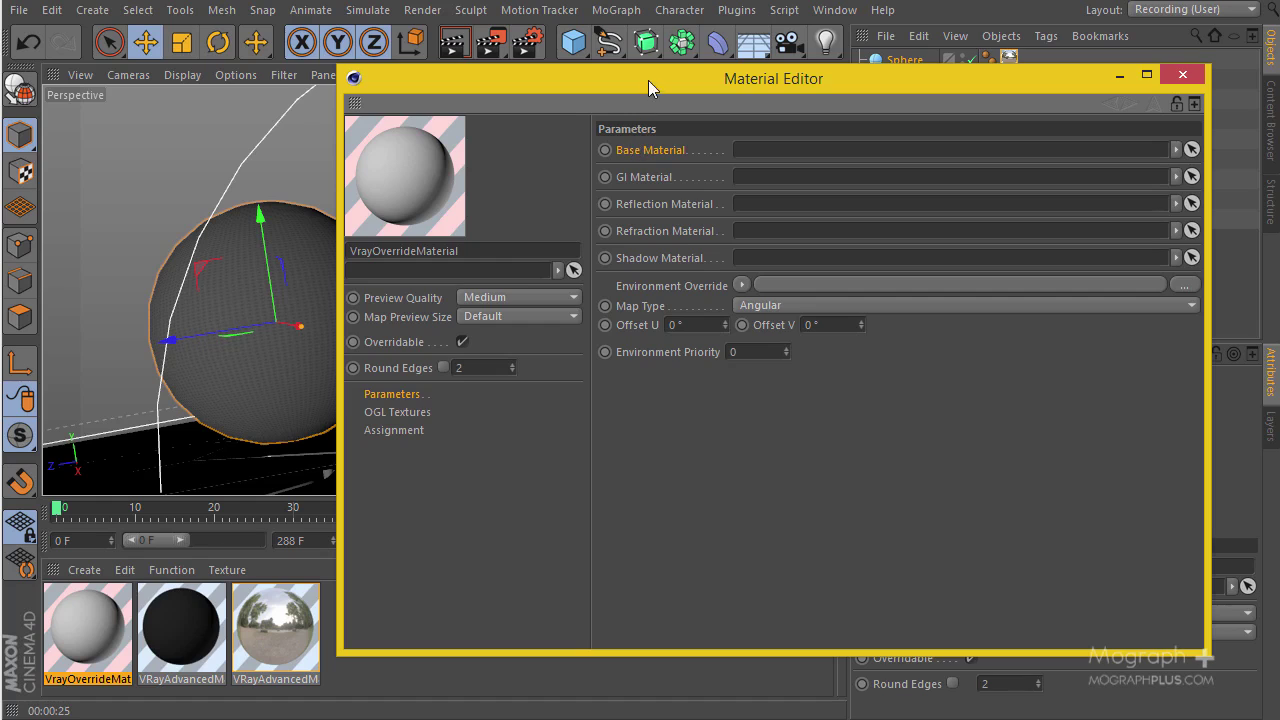
pyautogui.moveTo(648, 80); pyautogui.dragTo(720, 152)
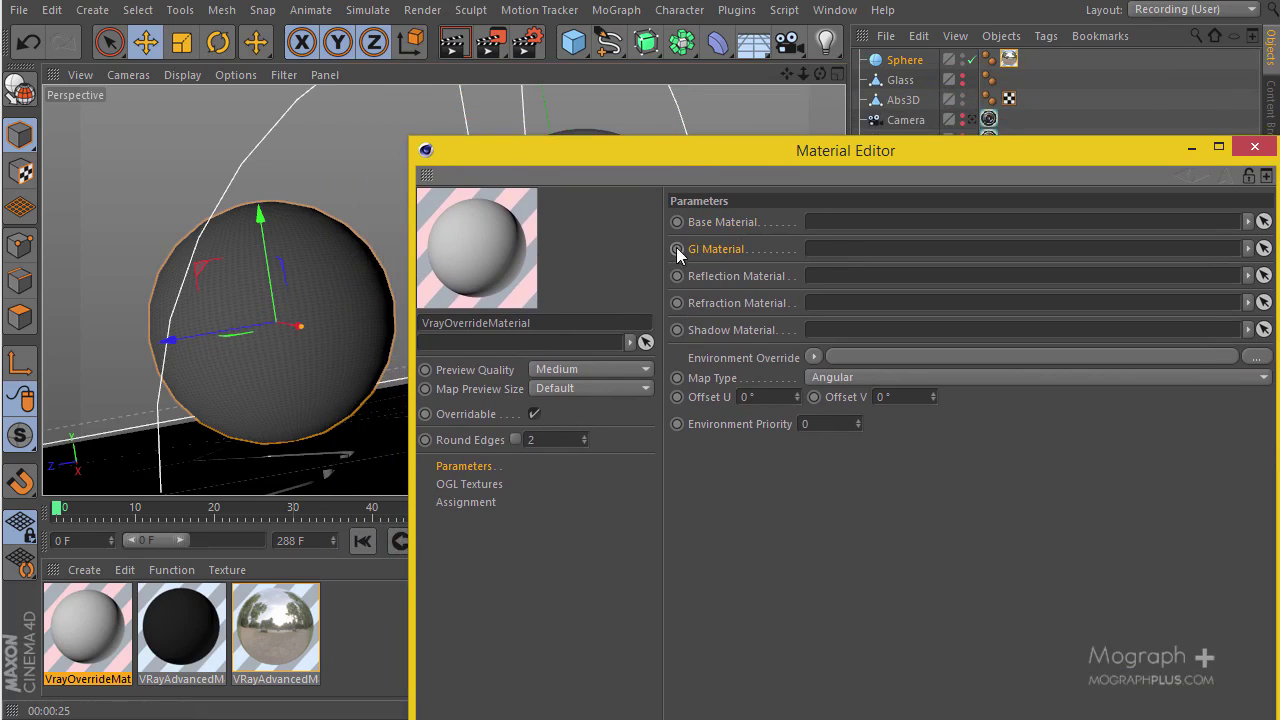
pyautogui.moveTo(708, 147); pyautogui.dragTo(504, 272)
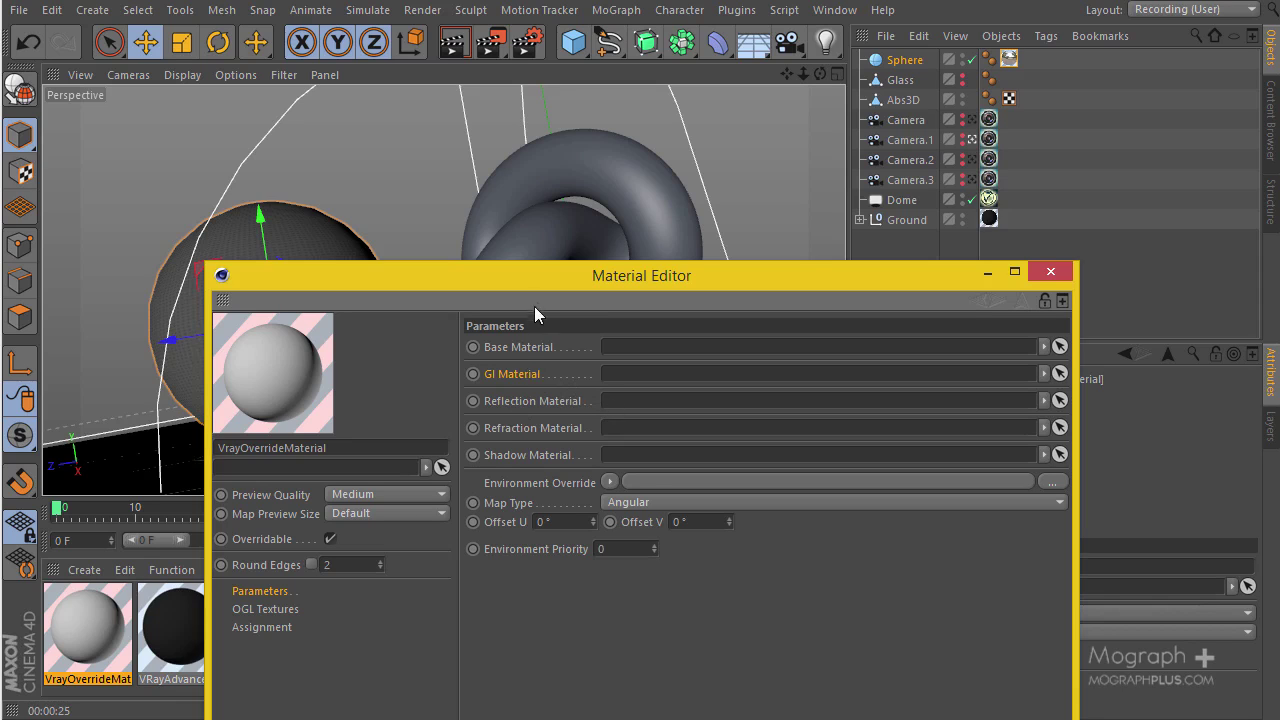
pyautogui.moveTo(611, 279); pyautogui.dragTo(610, 380)
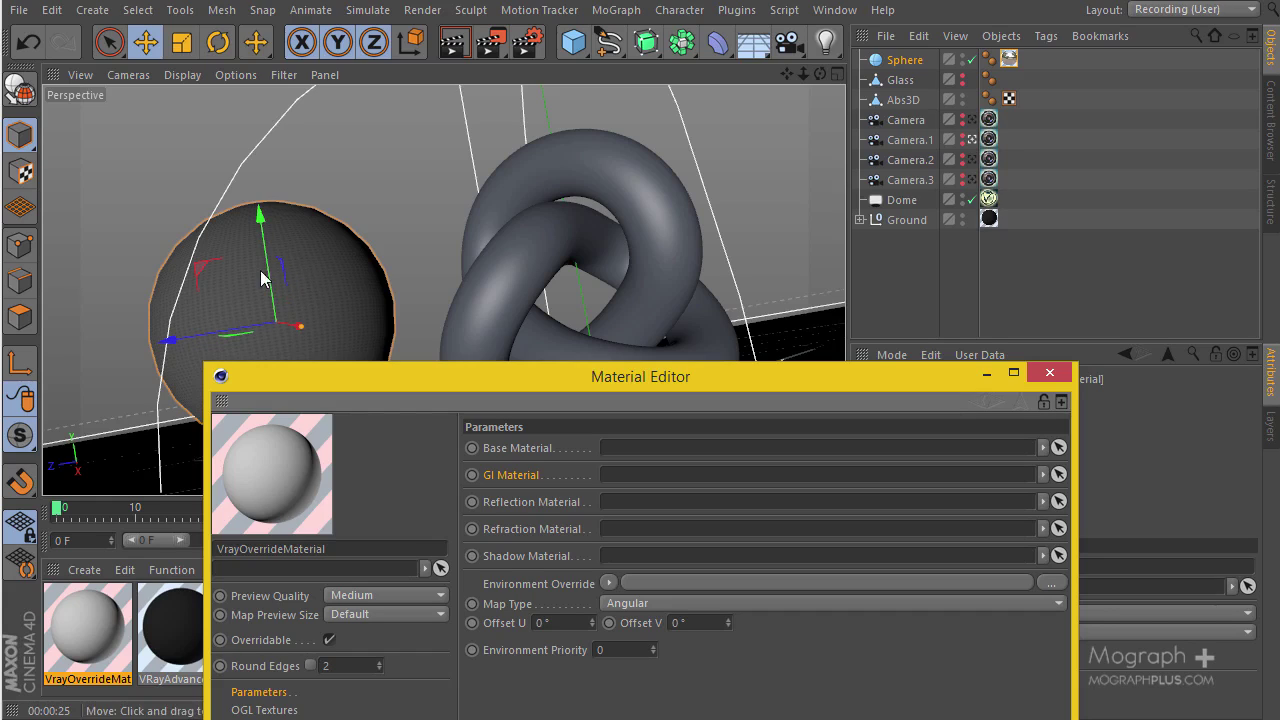
pyautogui.moveTo(613, 377); pyautogui.dragTo(544, 126)
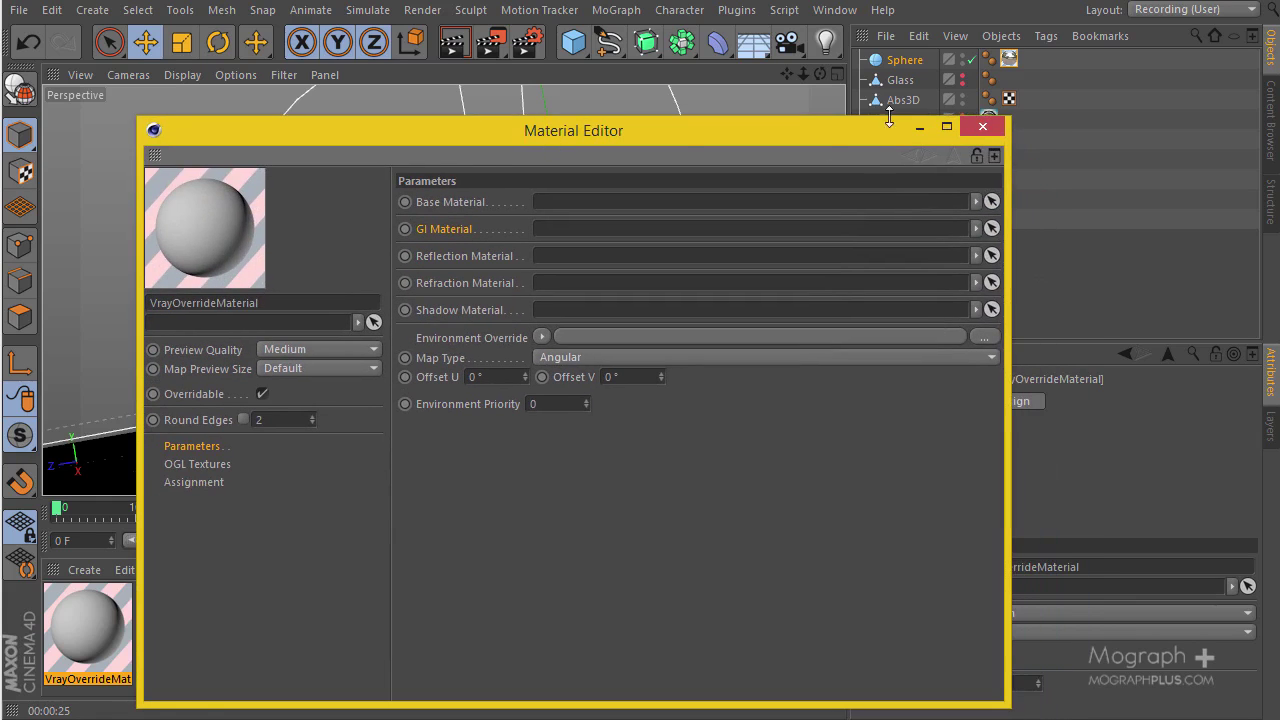
pyautogui.click(971, 129)
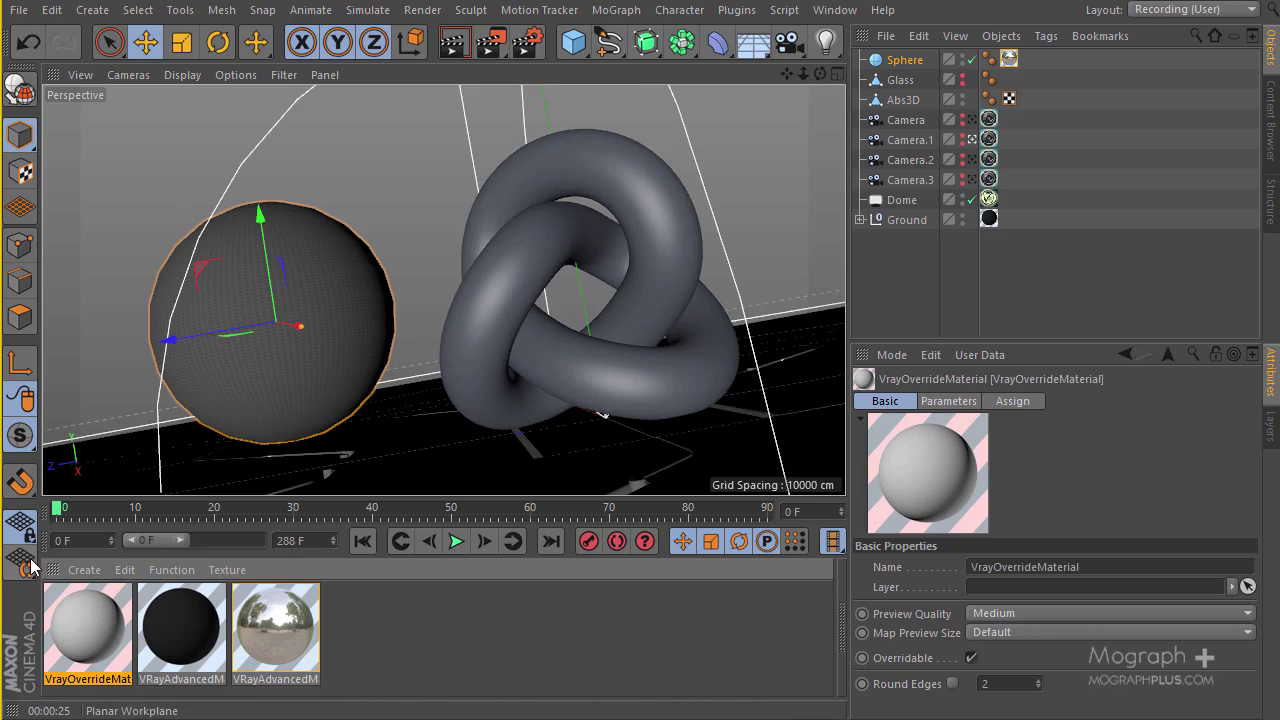
# Add a new VRayAdvancedMaterial via Create > Shader > VrayBridge
pyautogui.click(85, 570)
pyautogui.moveTo(152, 428)
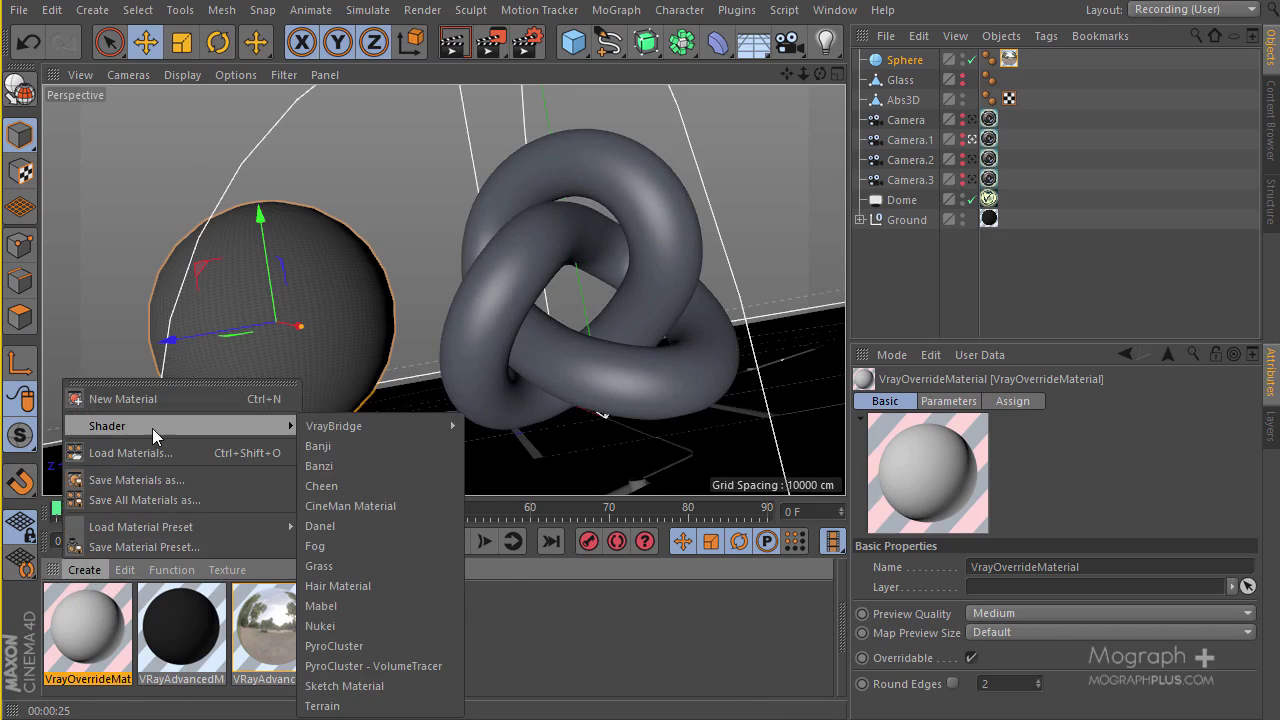
pyautogui.moveTo(336, 429)
pyautogui.click(496, 447)
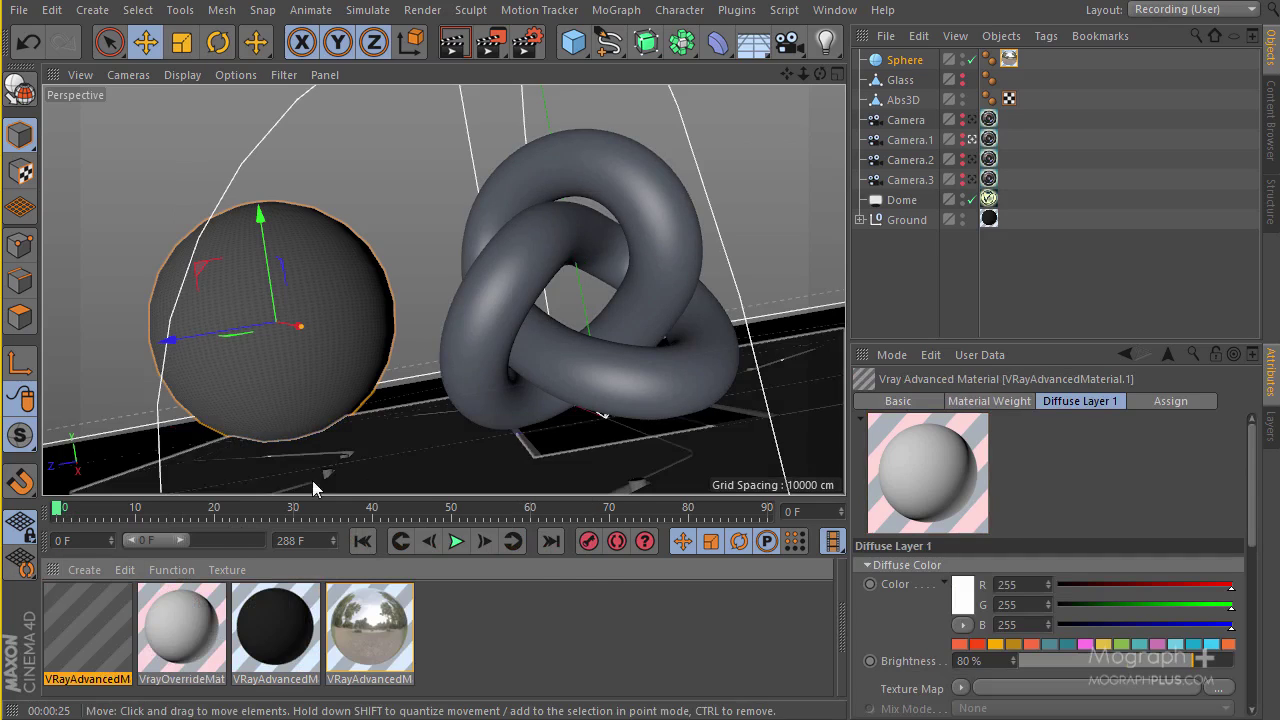
# Set the new material's diffuse colour to orange 252/122/52 at 96% brightness
pyautogui.doubleClick(110, 626)
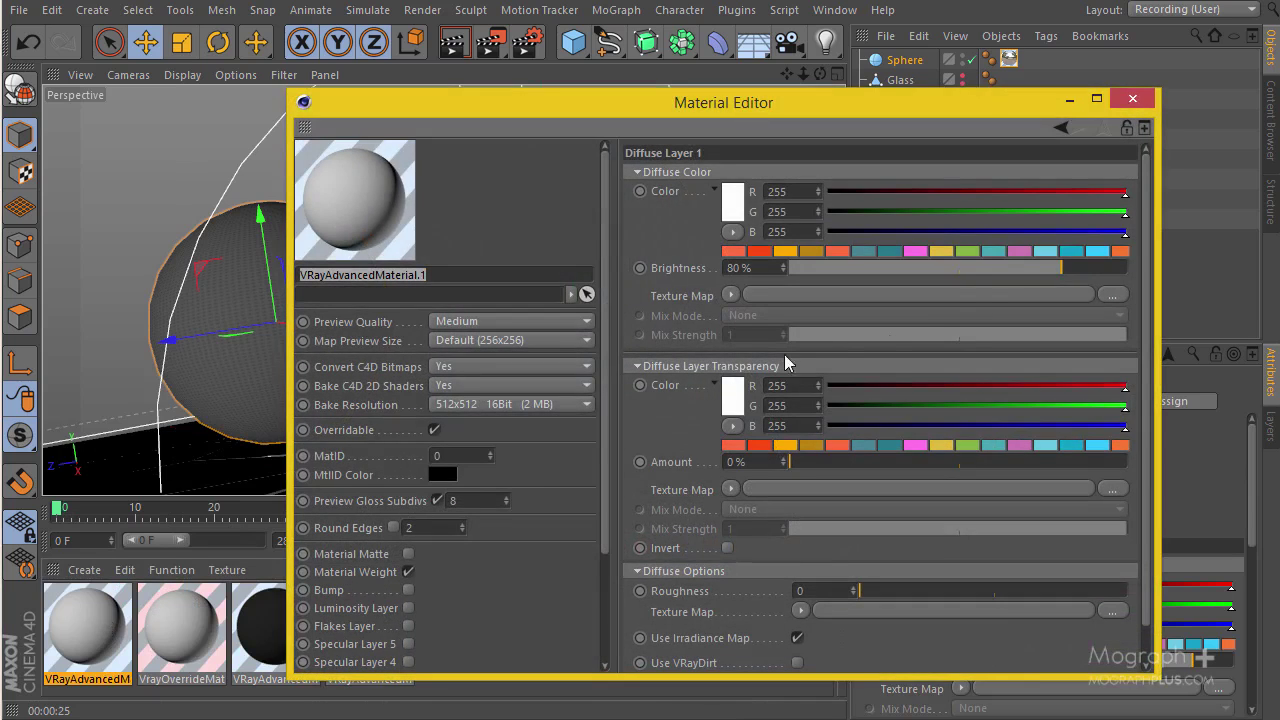
pyautogui.click(1122, 251)
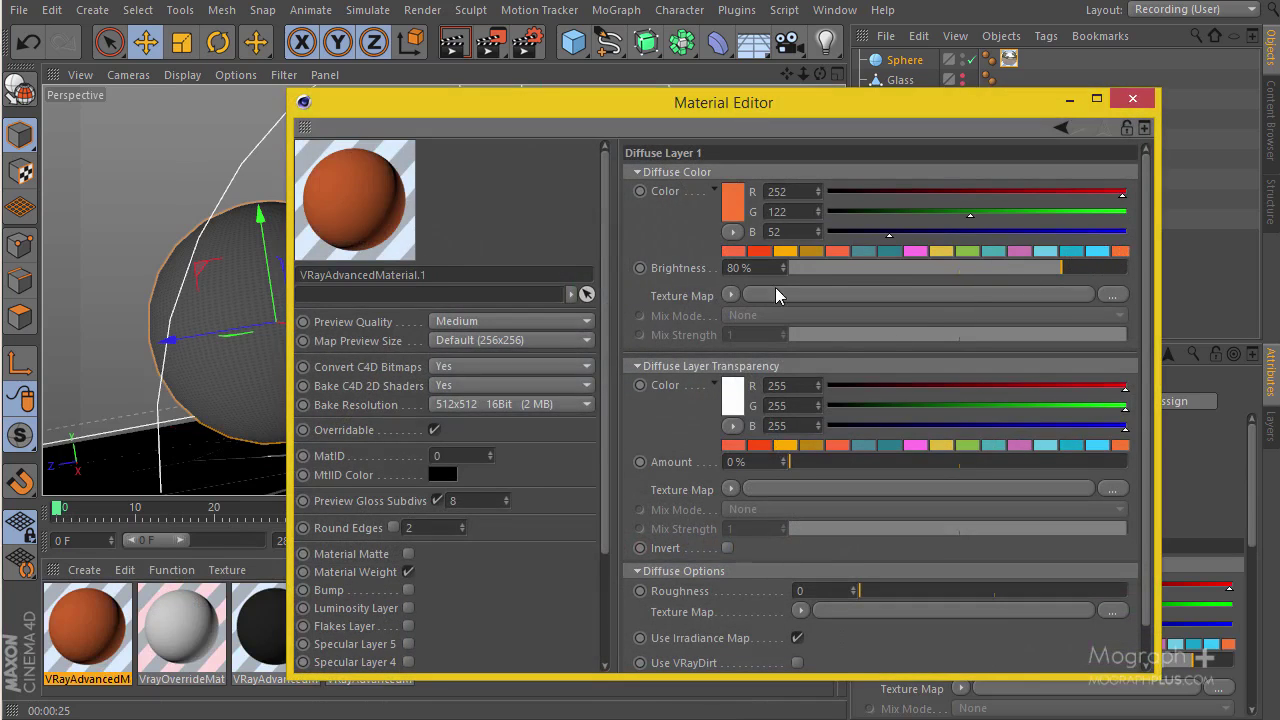
pyautogui.click(731, 212)
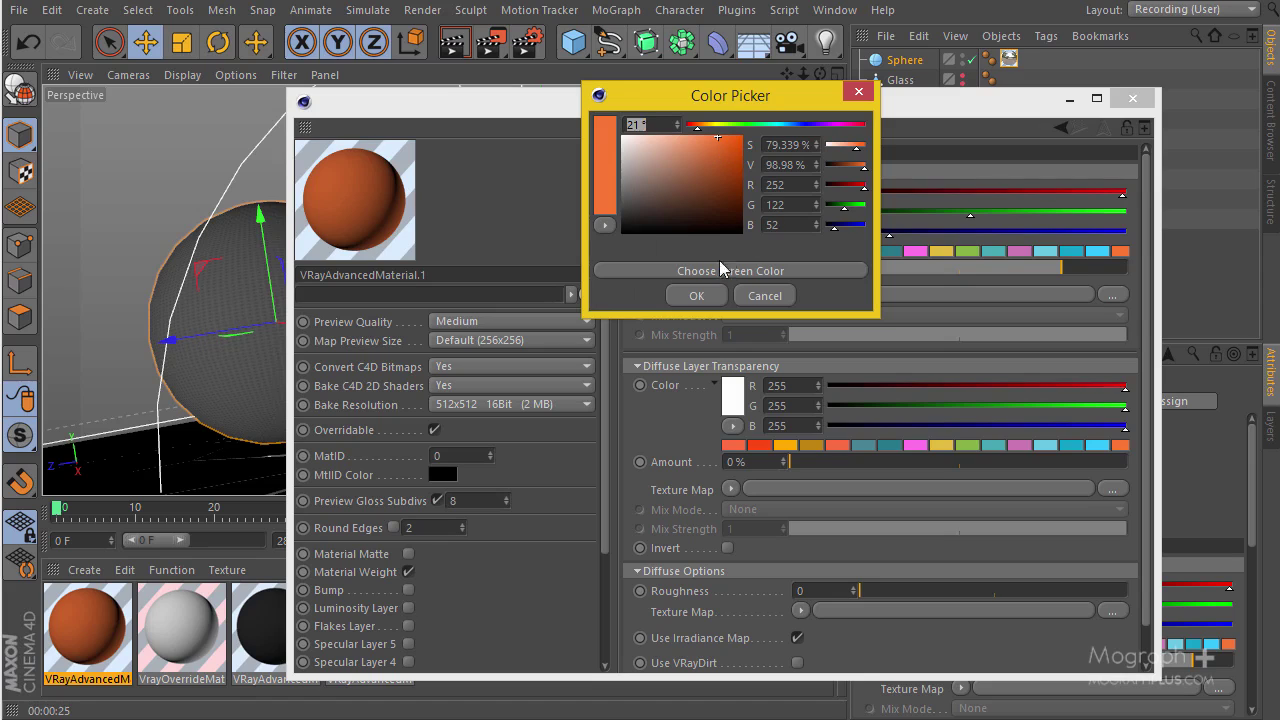
pyautogui.click(715, 300)
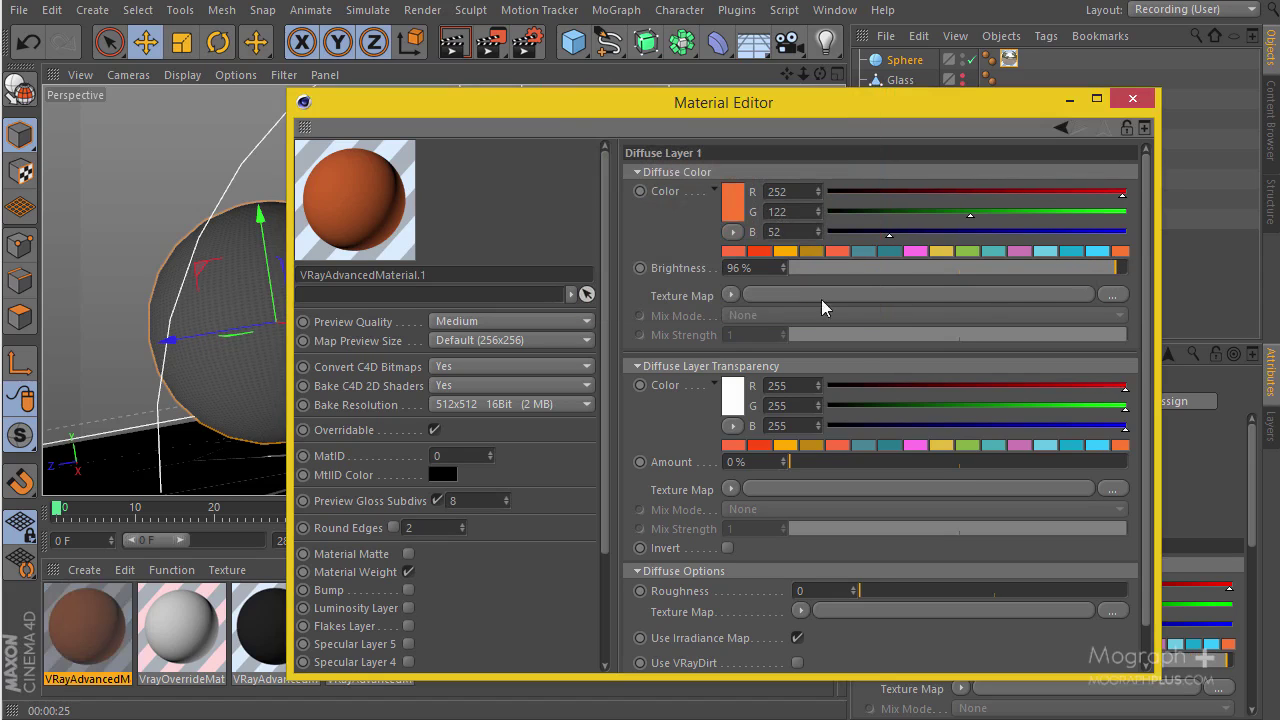
# Enable Specular Layer 1 with a Fresnel IOR of 2
pyautogui.scroll(-3, 484, 520)
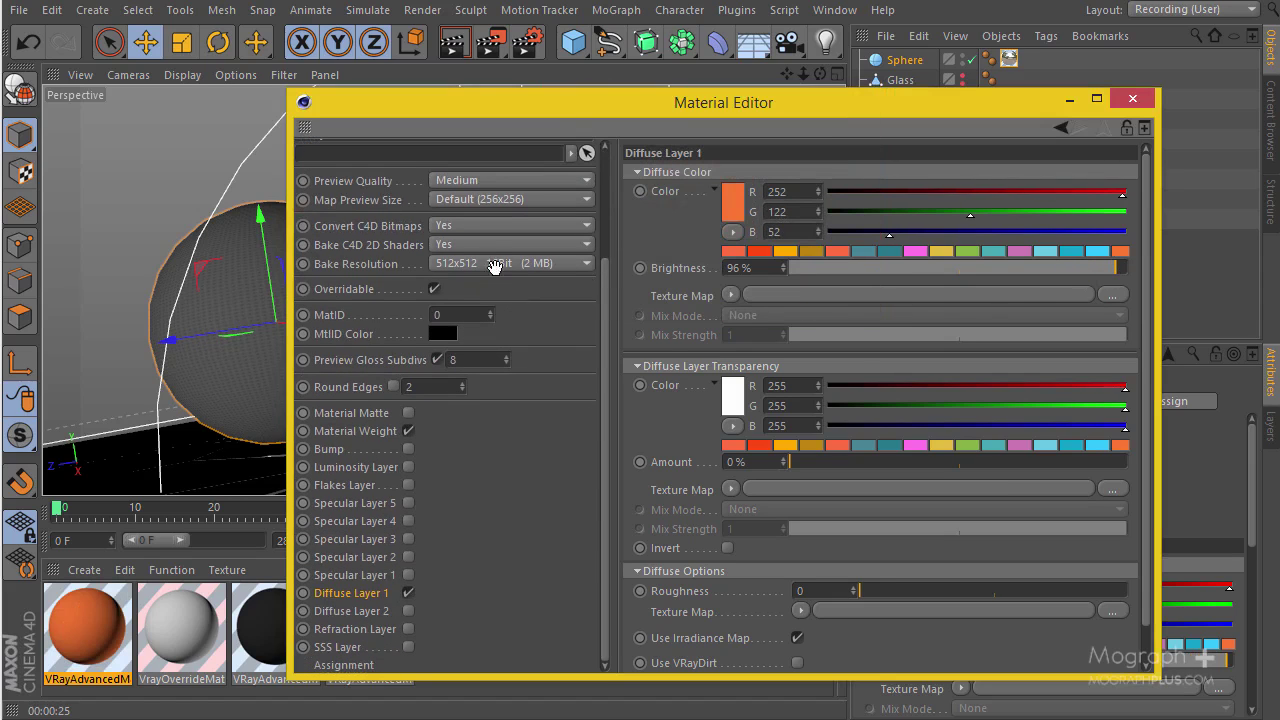
pyautogui.click(408, 575)
pyautogui.scroll(3, 488, 445)
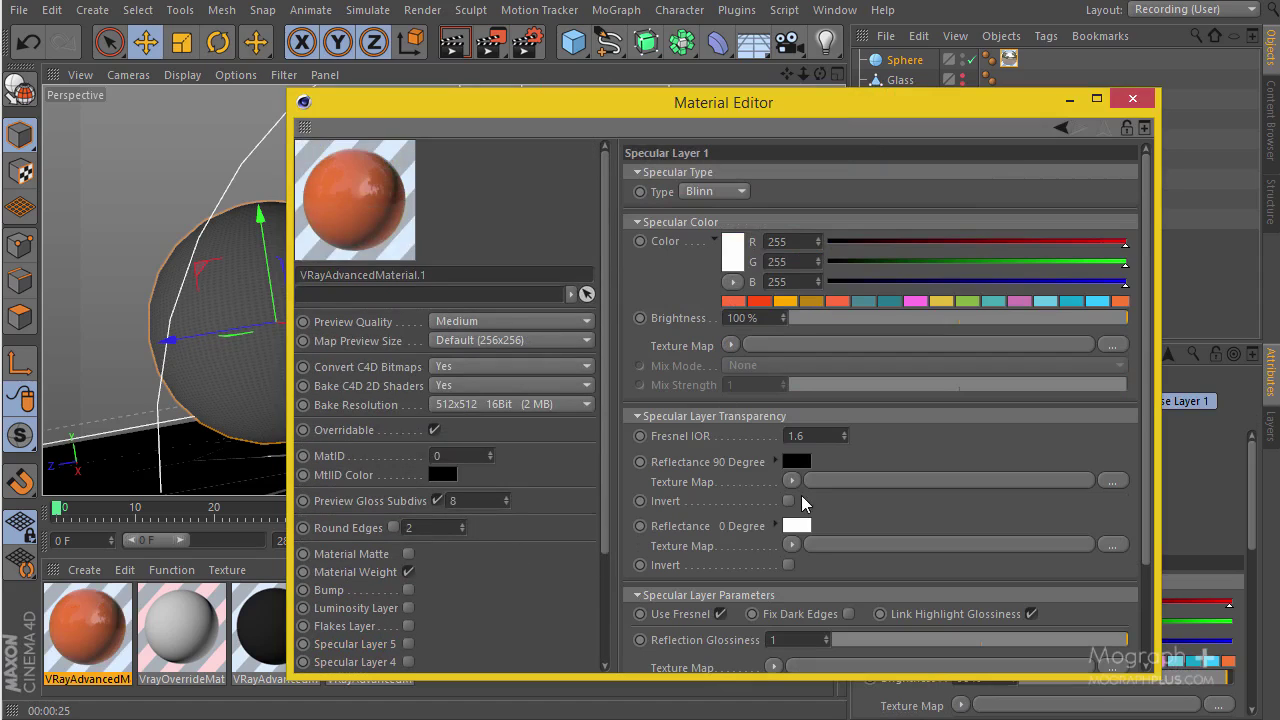
pyautogui.doubleClick(810, 435)
pyautogui.write('3')
pyautogui.press('Return')
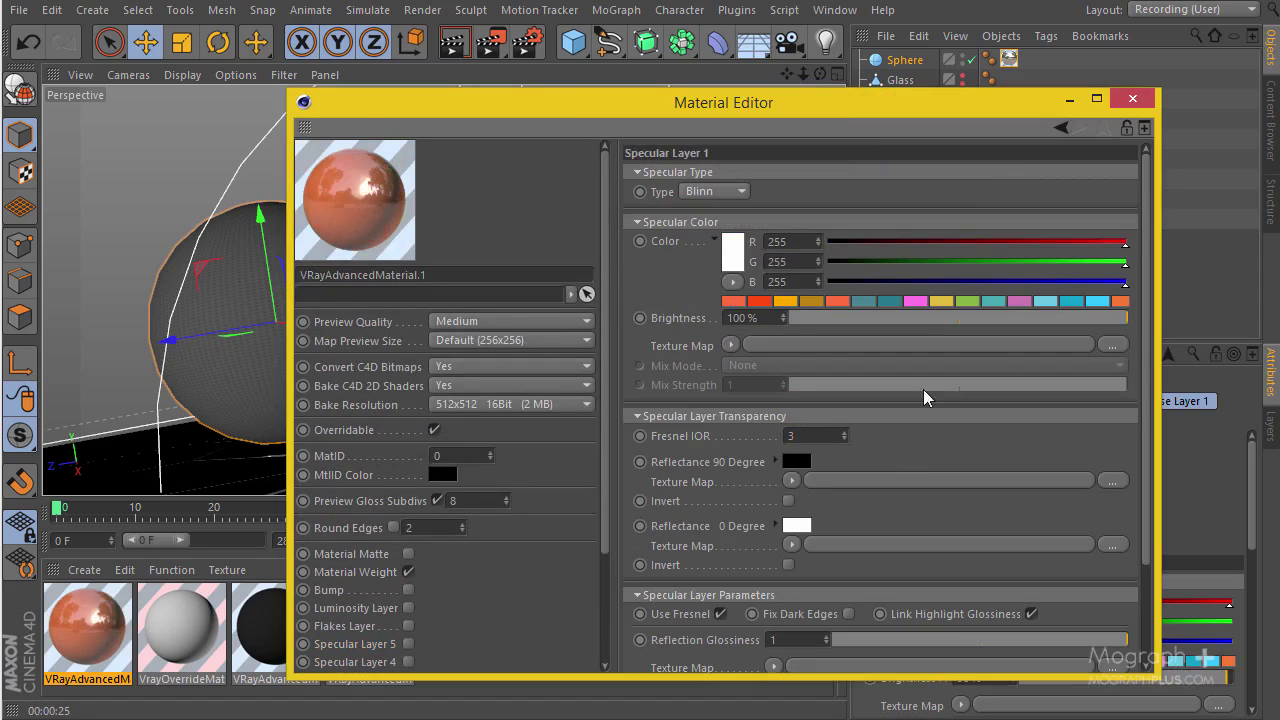
pyautogui.doubleClick(815, 435)
pyautogui.write('2')
pyautogui.press('Return')
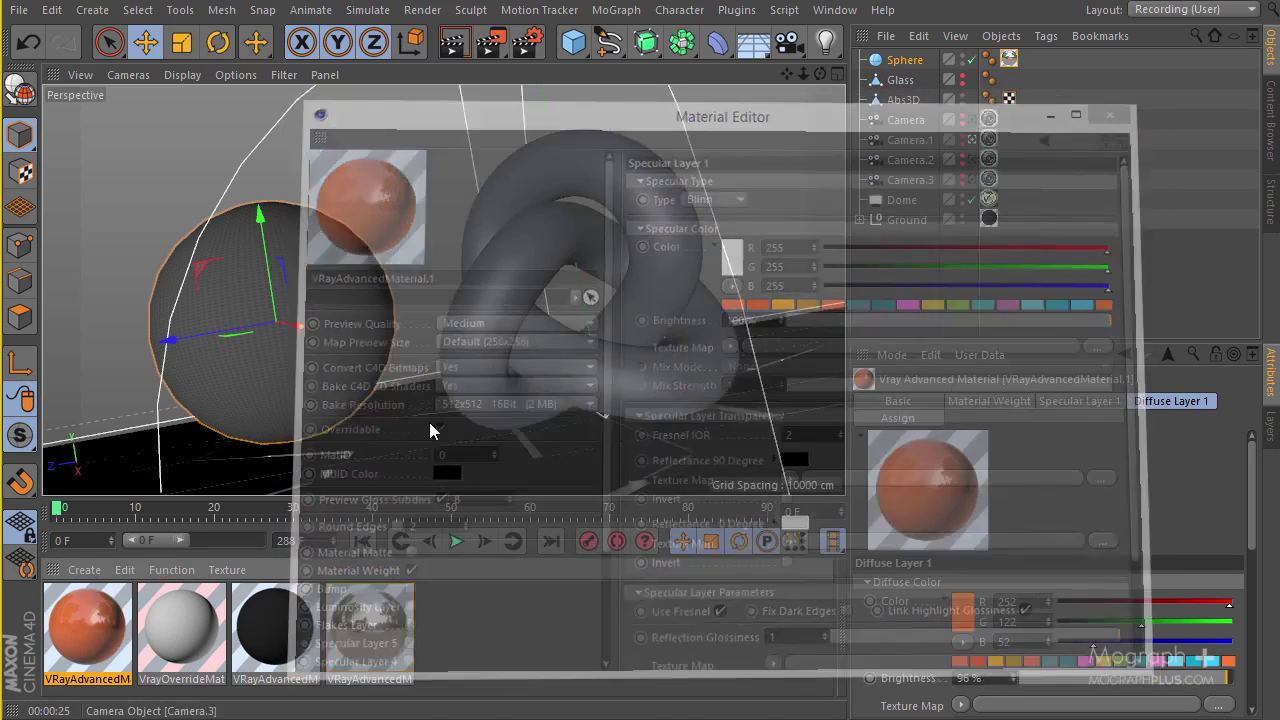
# Duplicate the orange material twice and make the second copy light blue (18/163/200)
pyautogui.click(1132, 98)
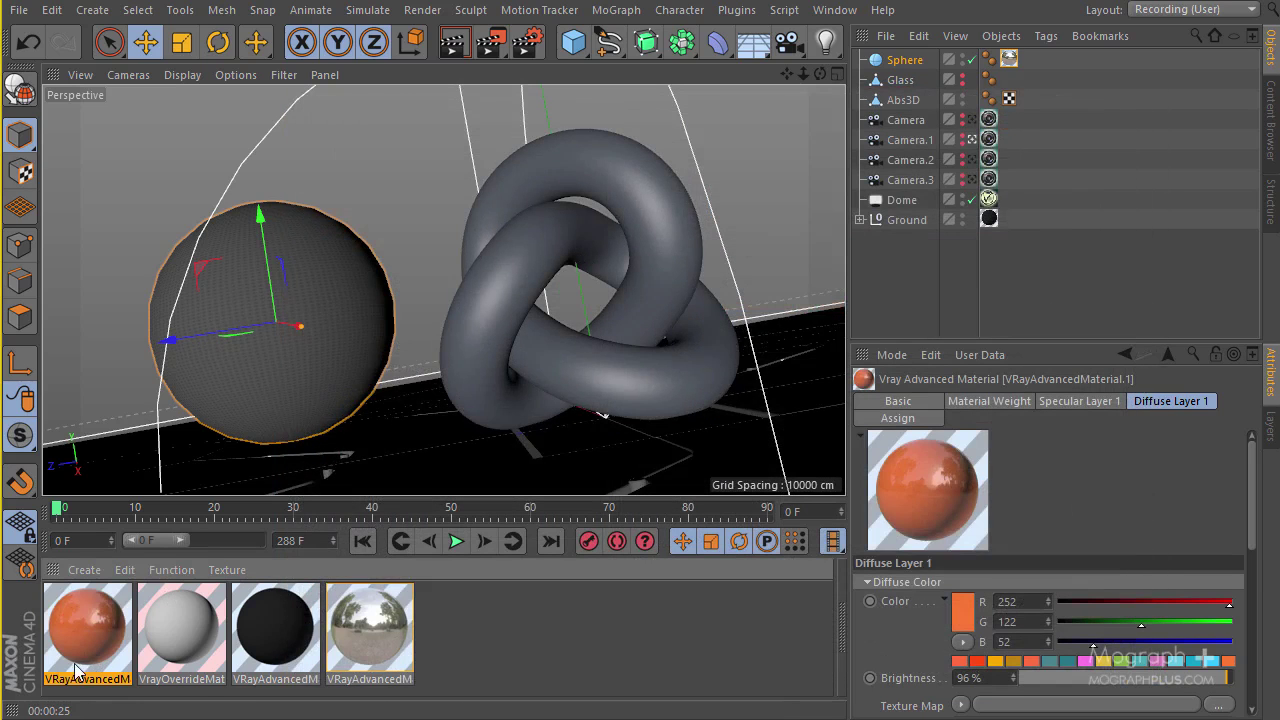
pyautogui.keyDown('ctrl'); pyautogui.moveTo(75, 640); pyautogui.dragTo(111, 631); pyautogui.keyUp('ctrl')
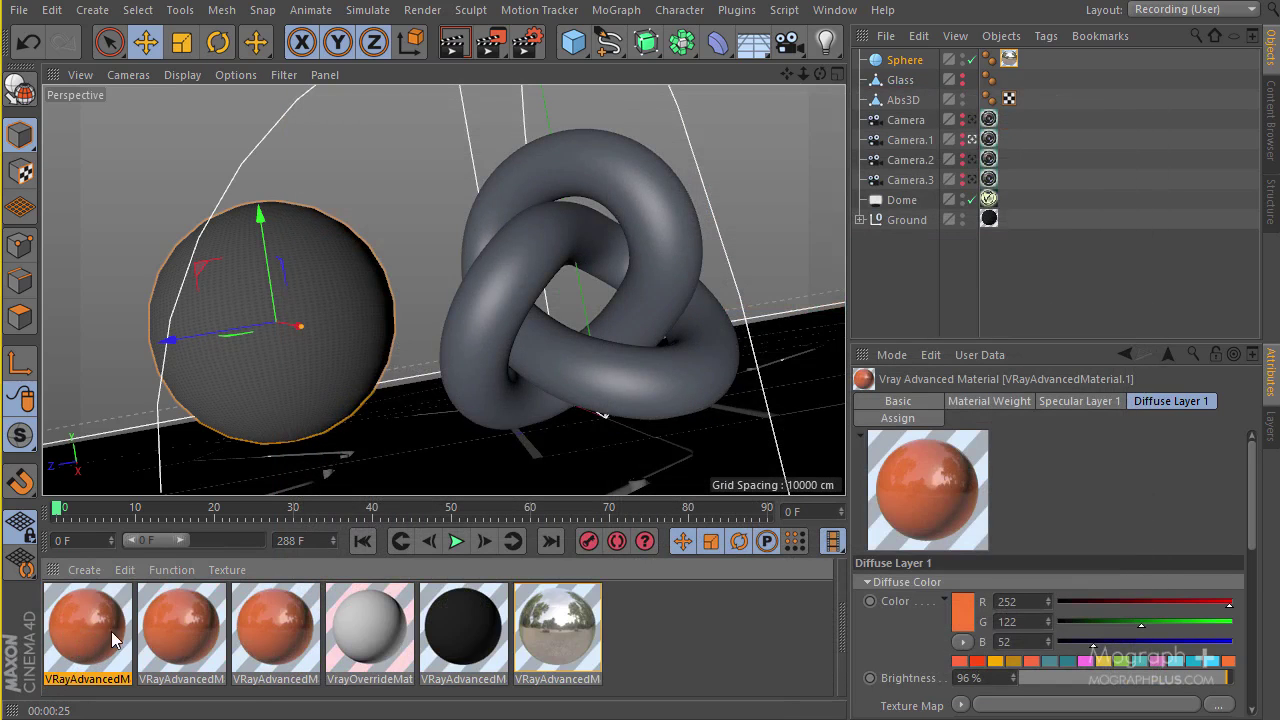
pyautogui.doubleClick(174, 622)
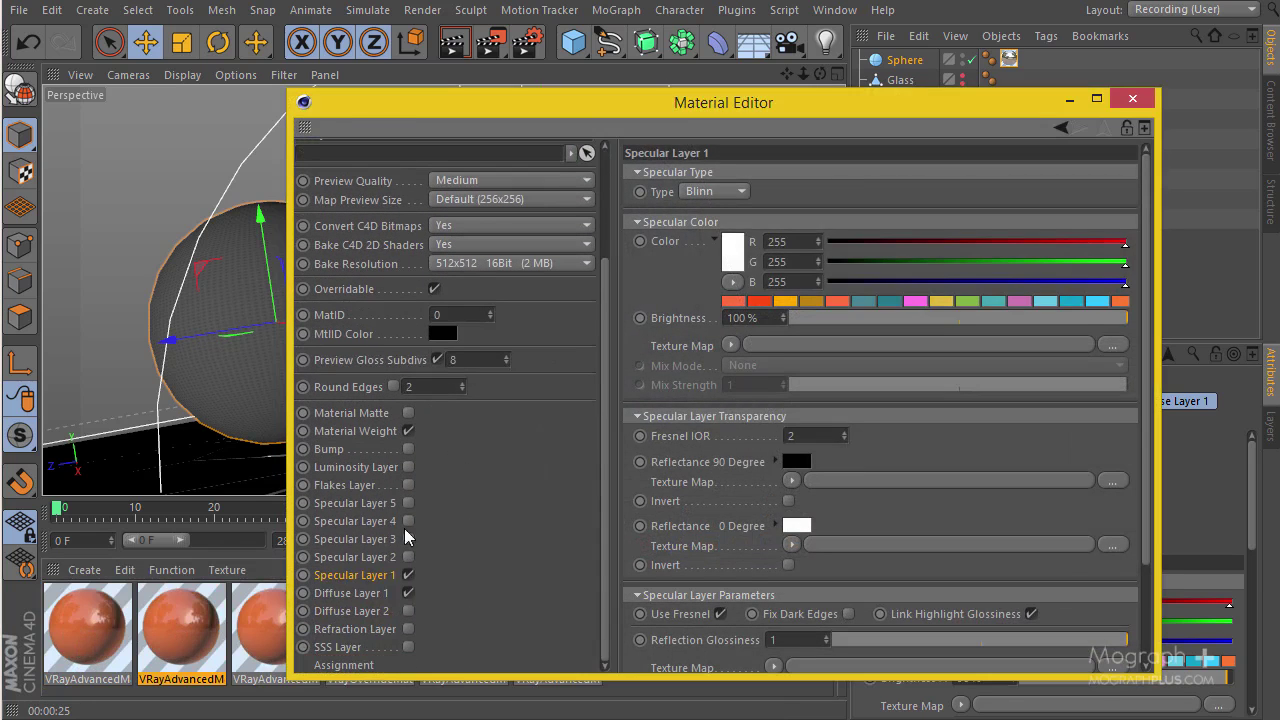
pyautogui.click(350, 592)
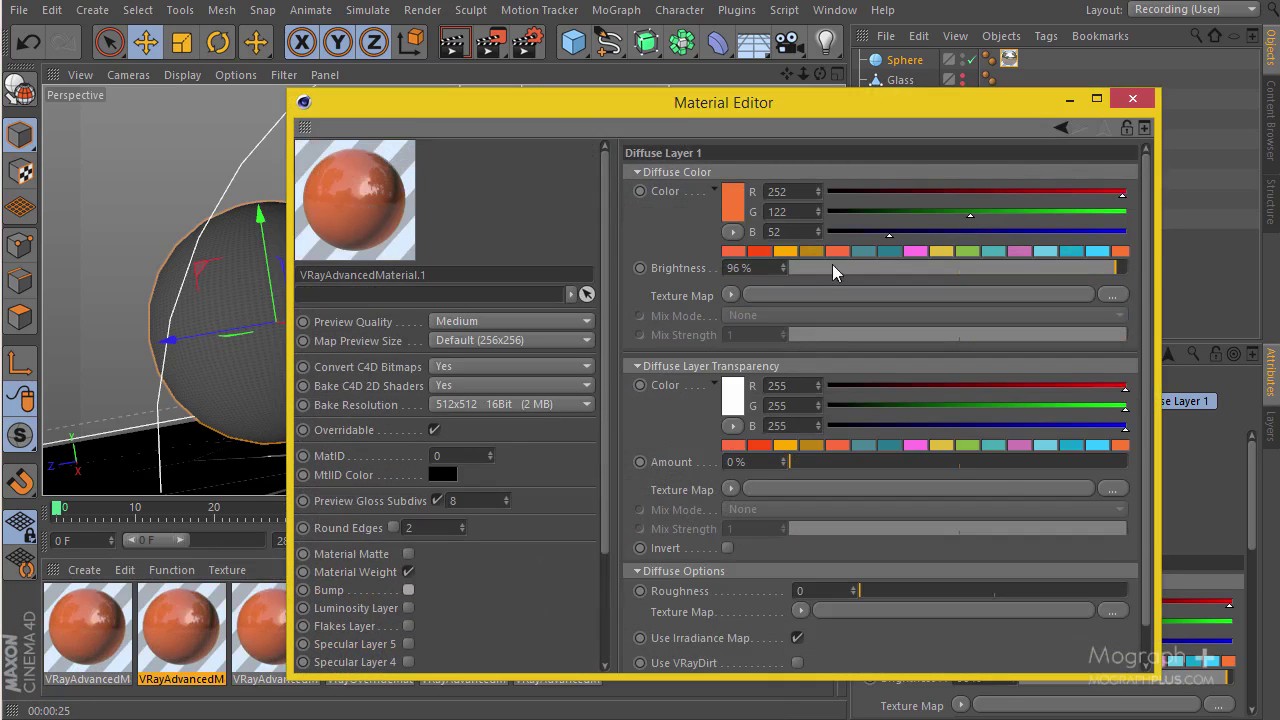
pyautogui.click(1078, 253)
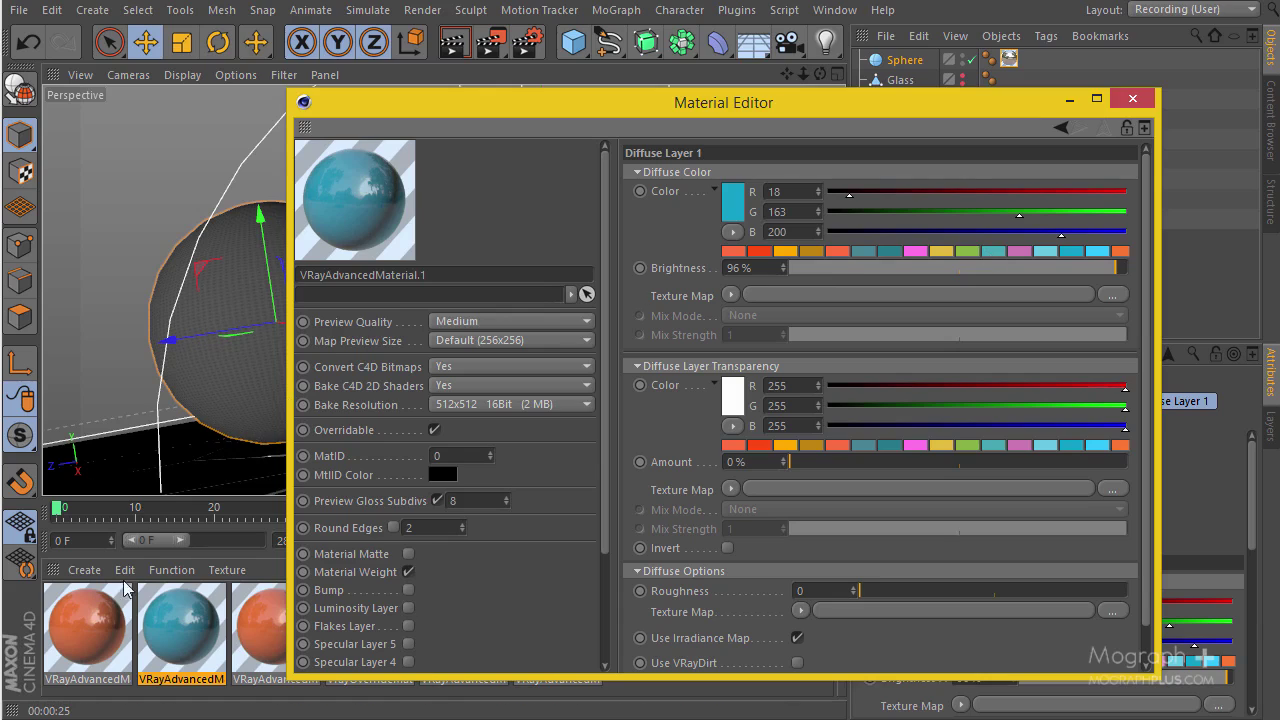
pyautogui.click(1097, 251)
# Change the first copy's diffuse colour to yellow-green (180/255/69) in the Color Picker
pyautogui.click(103, 620)
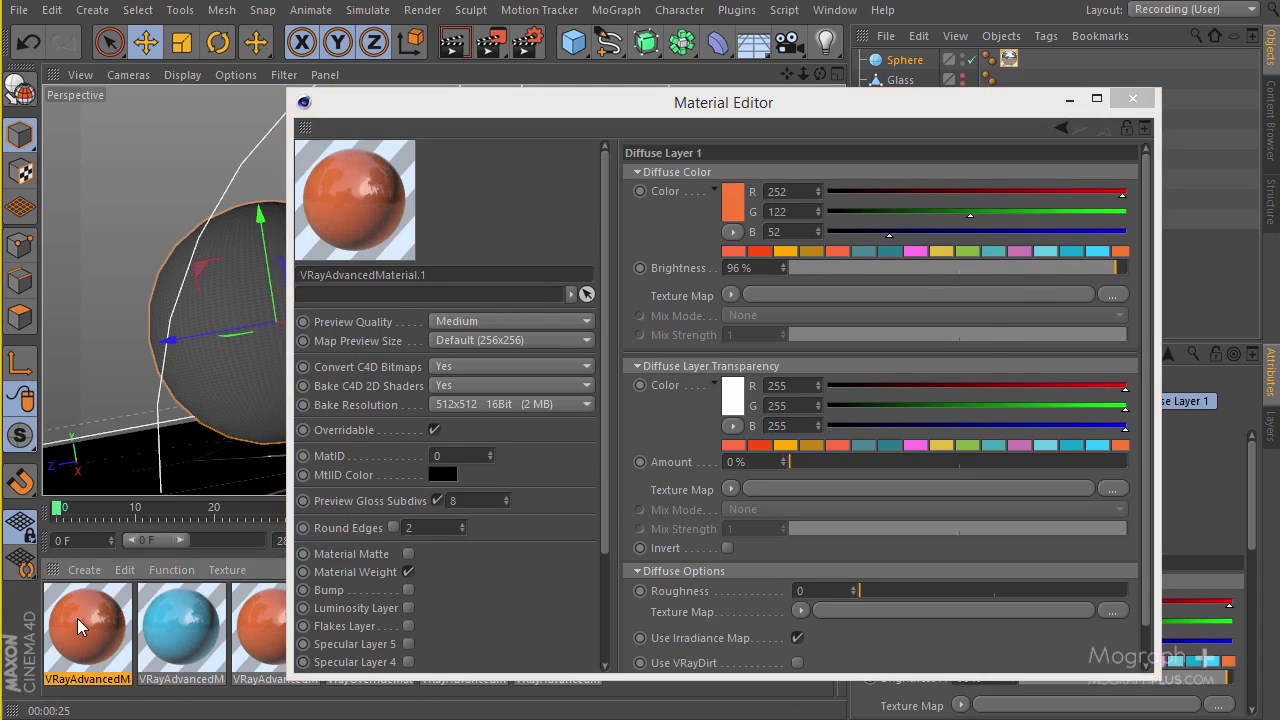
pyautogui.click(737, 207)
pyautogui.moveTo(705, 125); pyautogui.dragTo(731, 130)
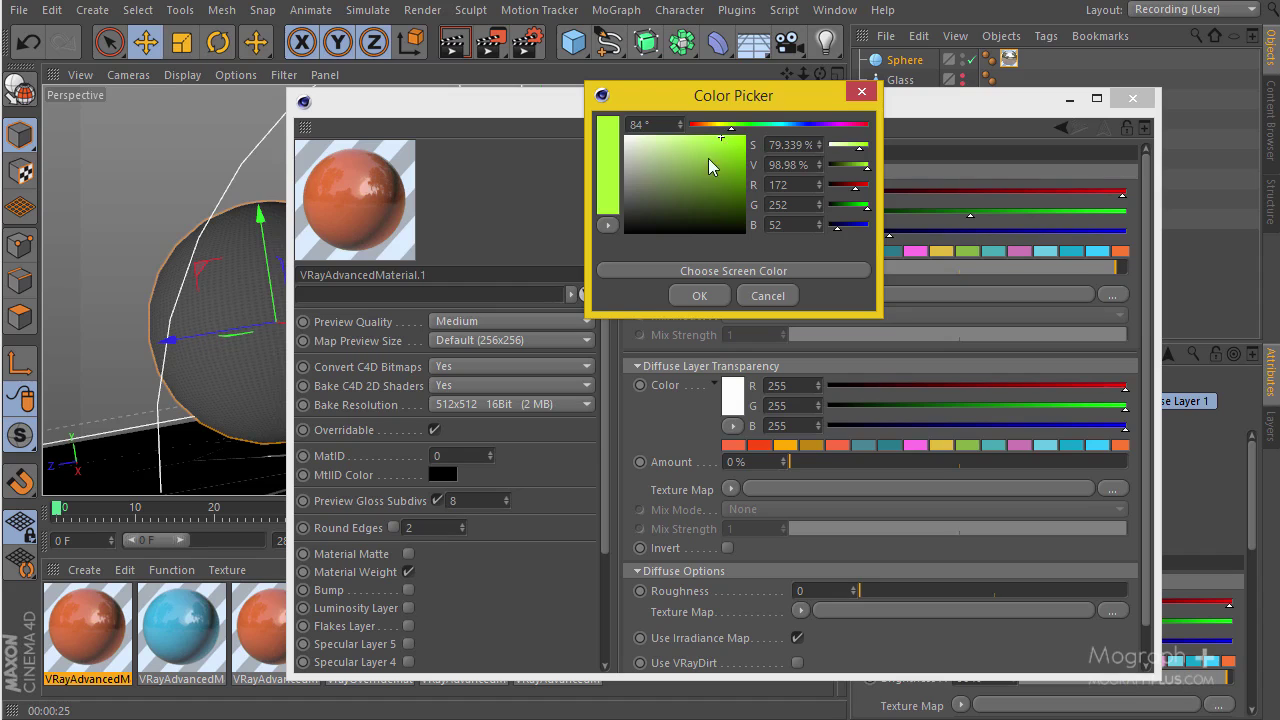
pyautogui.click(712, 138)
pyautogui.click(699, 295)
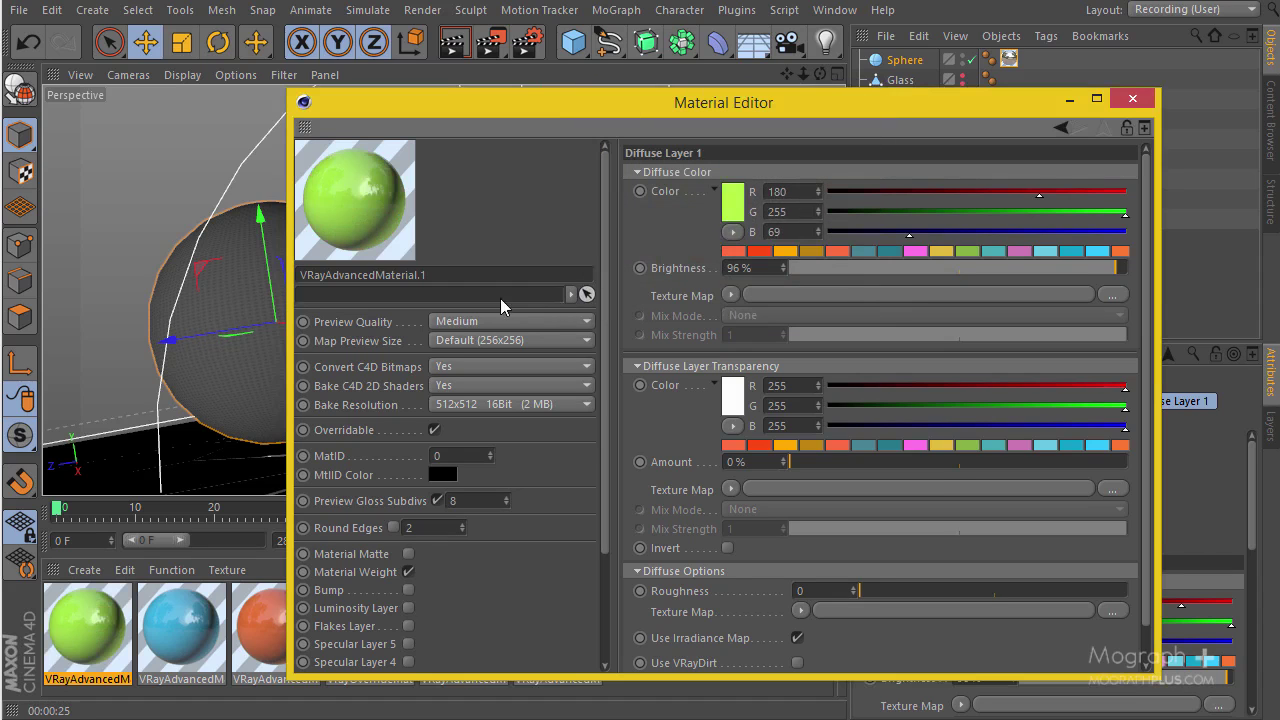
pyautogui.click(1132, 102)
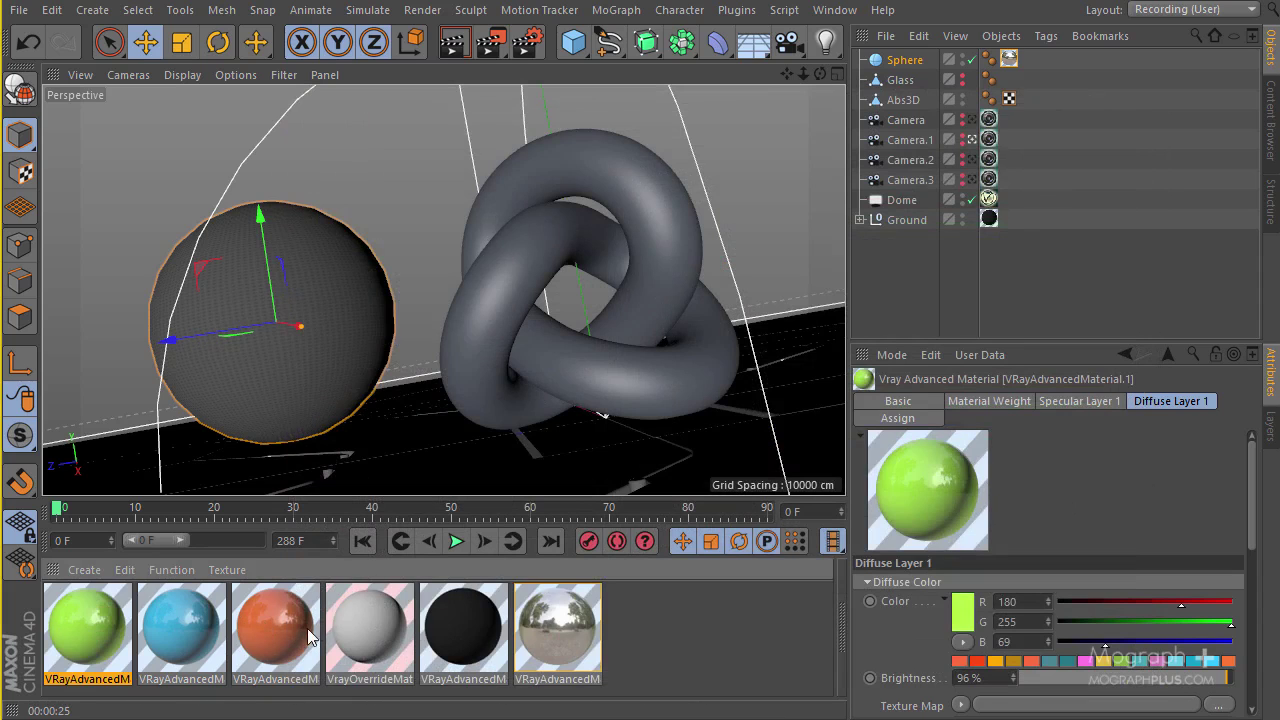
# Assign orange as Base, blue as GI and green as Reflection Material in the VrayOverrideMaterial
pyautogui.doubleClick(395, 635)
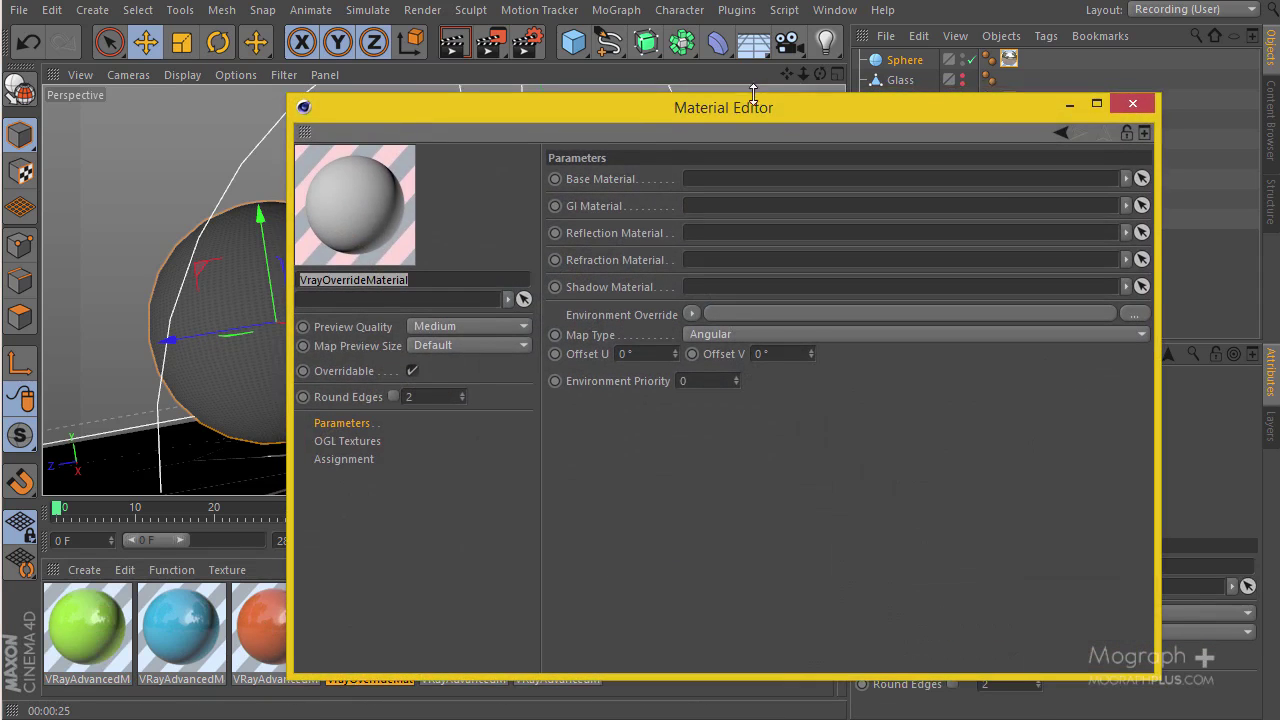
pyautogui.moveTo(753, 97); pyautogui.dragTo(1032, 40)
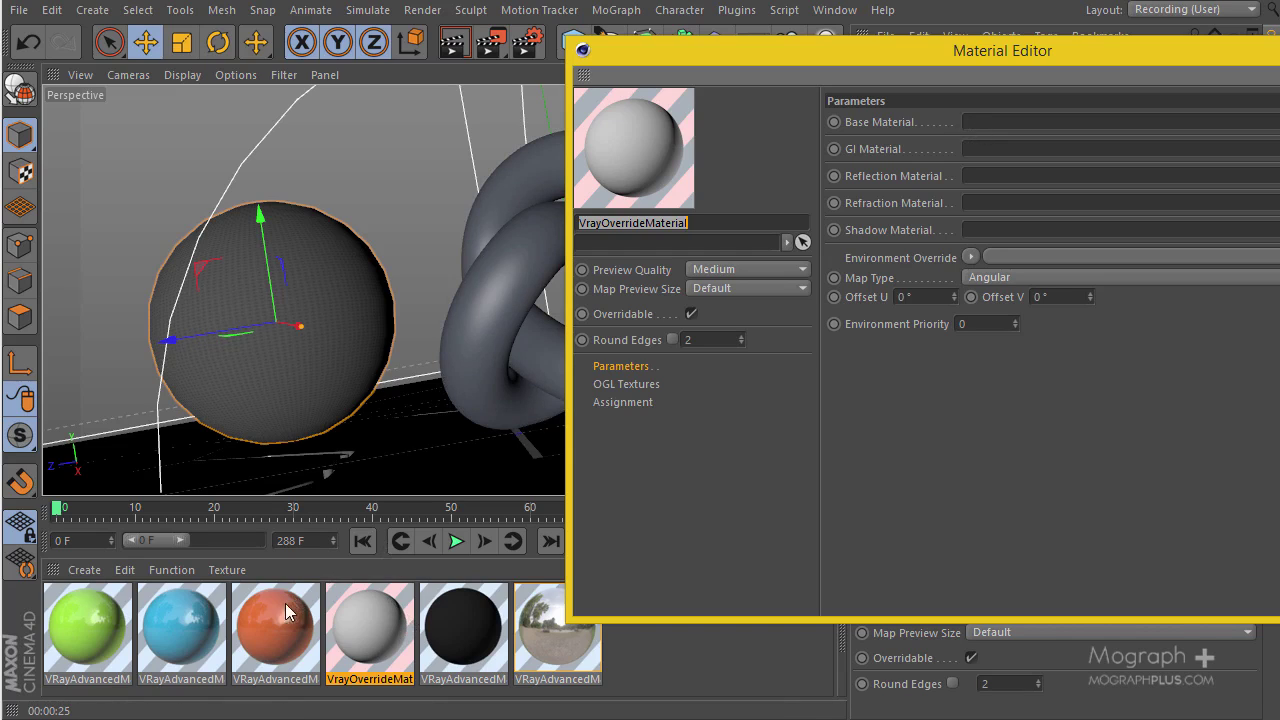
pyautogui.moveTo(290, 606); pyautogui.dragTo(1010, 131)
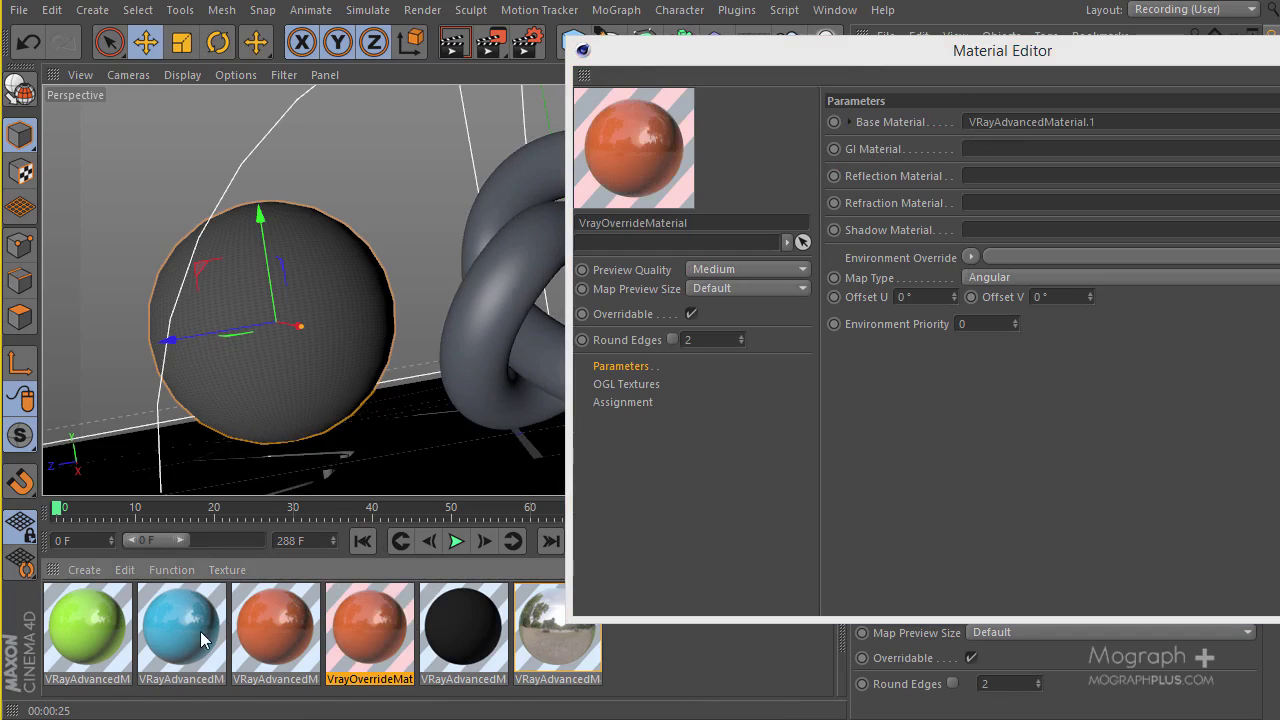
pyautogui.moveTo(170, 650); pyautogui.dragTo(1015, 150)
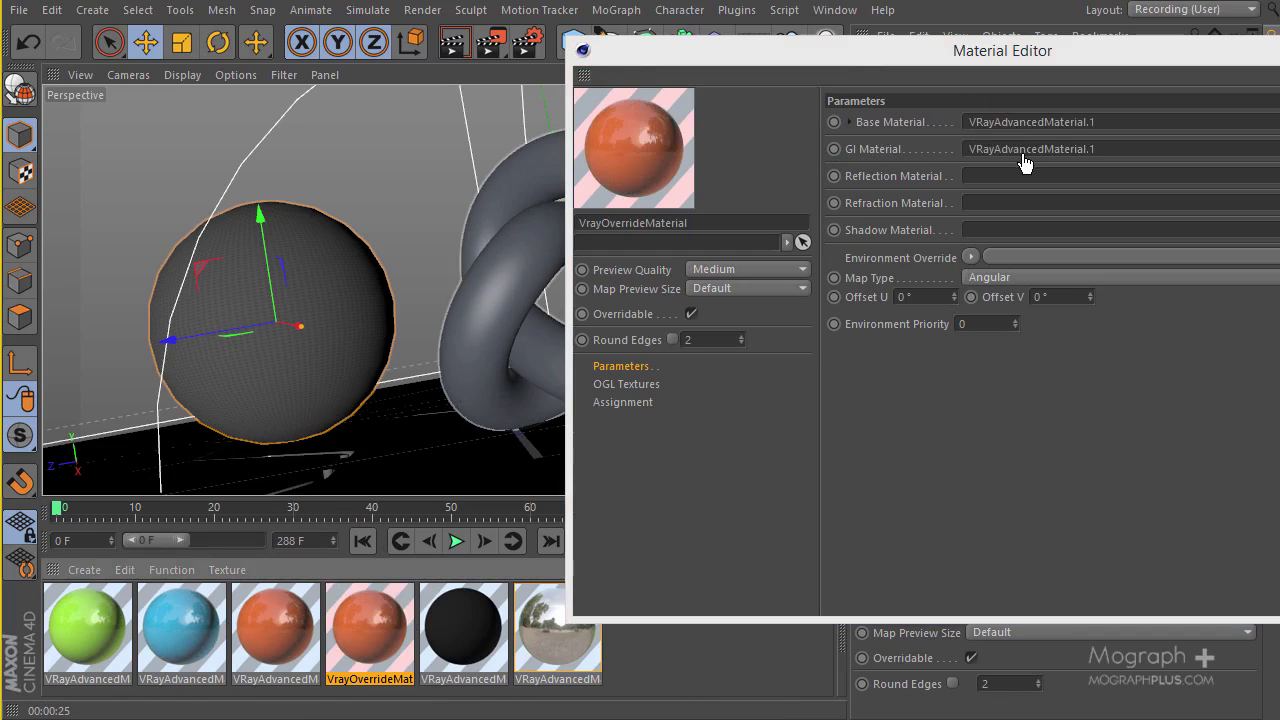
pyautogui.moveTo(104, 616); pyautogui.dragTo(985, 178)
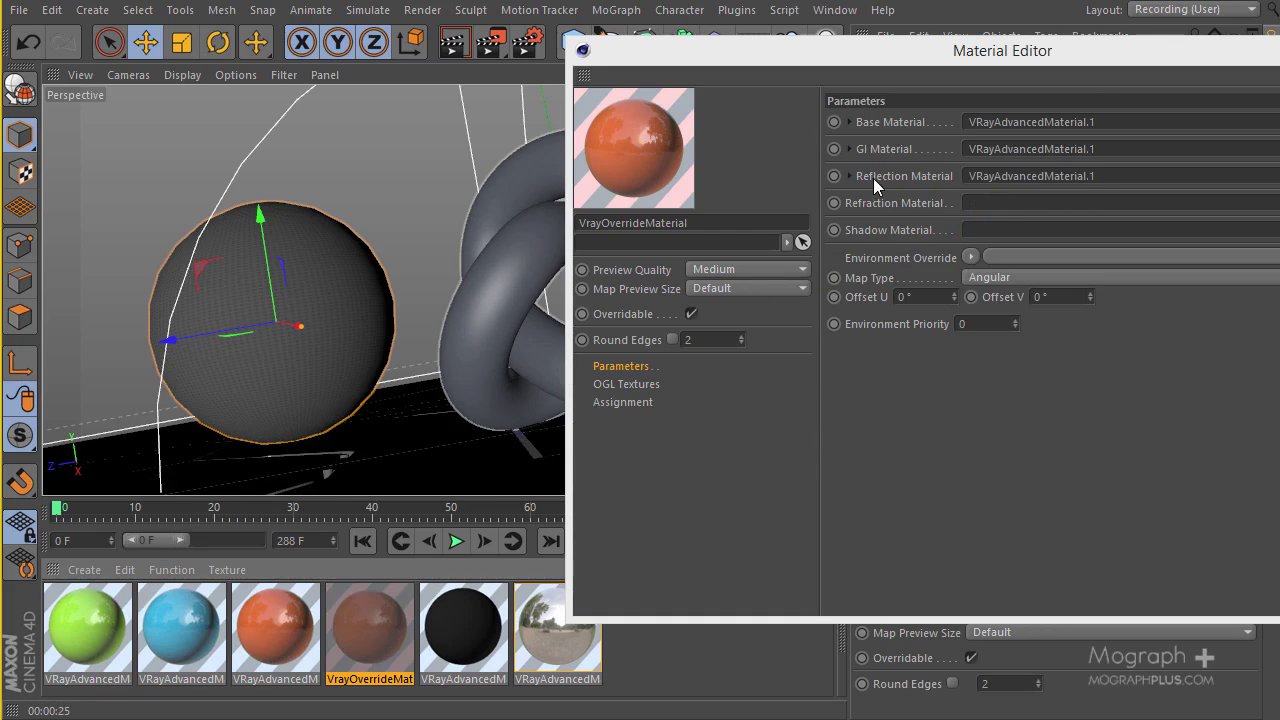
pyautogui.moveTo(1099, 61); pyautogui.dragTo(527, 131)
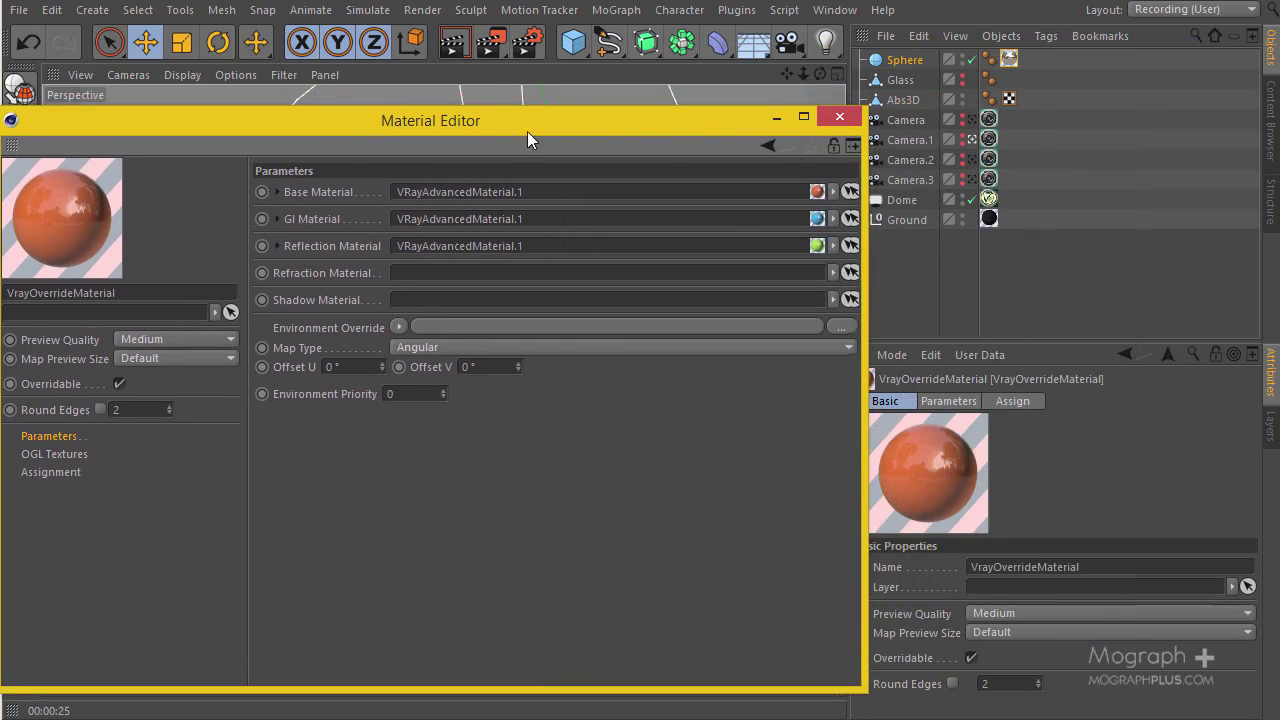
pyautogui.click(840, 117)
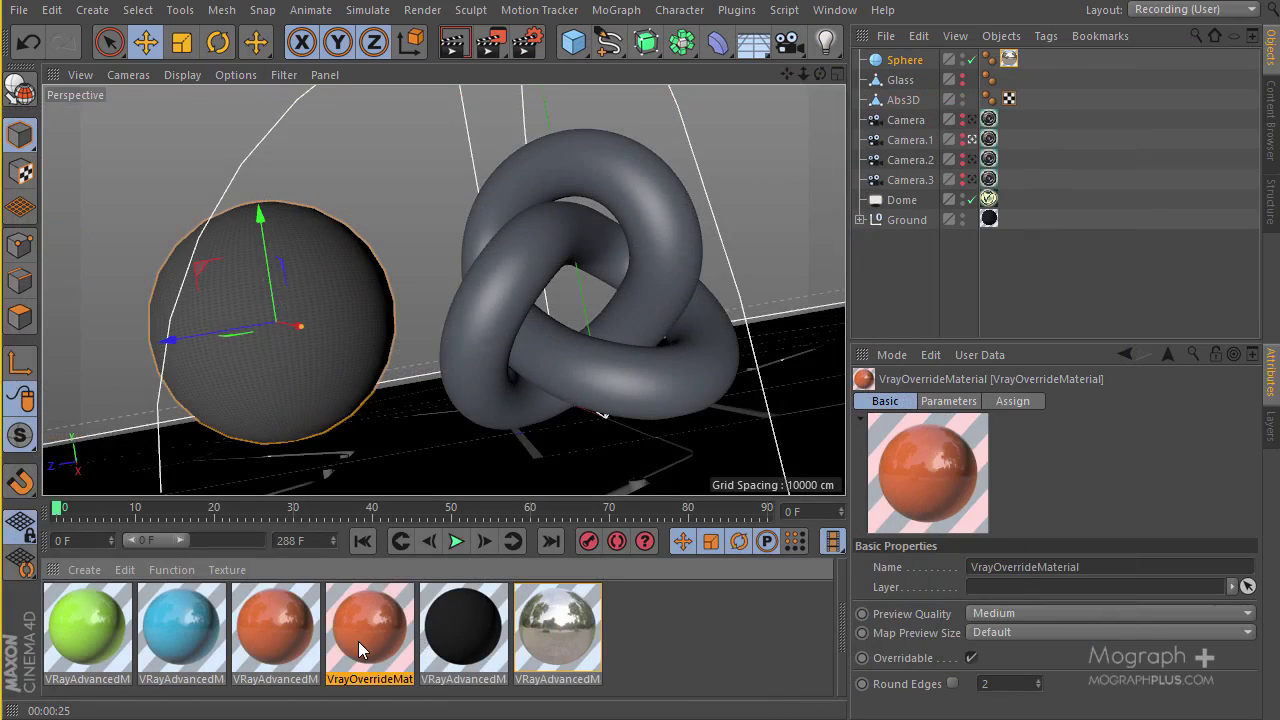
# Apply the VrayOverrideMaterial to the Abs3D knot, render to the Picture Viewer, then close it
pyautogui.moveTo(362, 650); pyautogui.dragTo(900, 100)
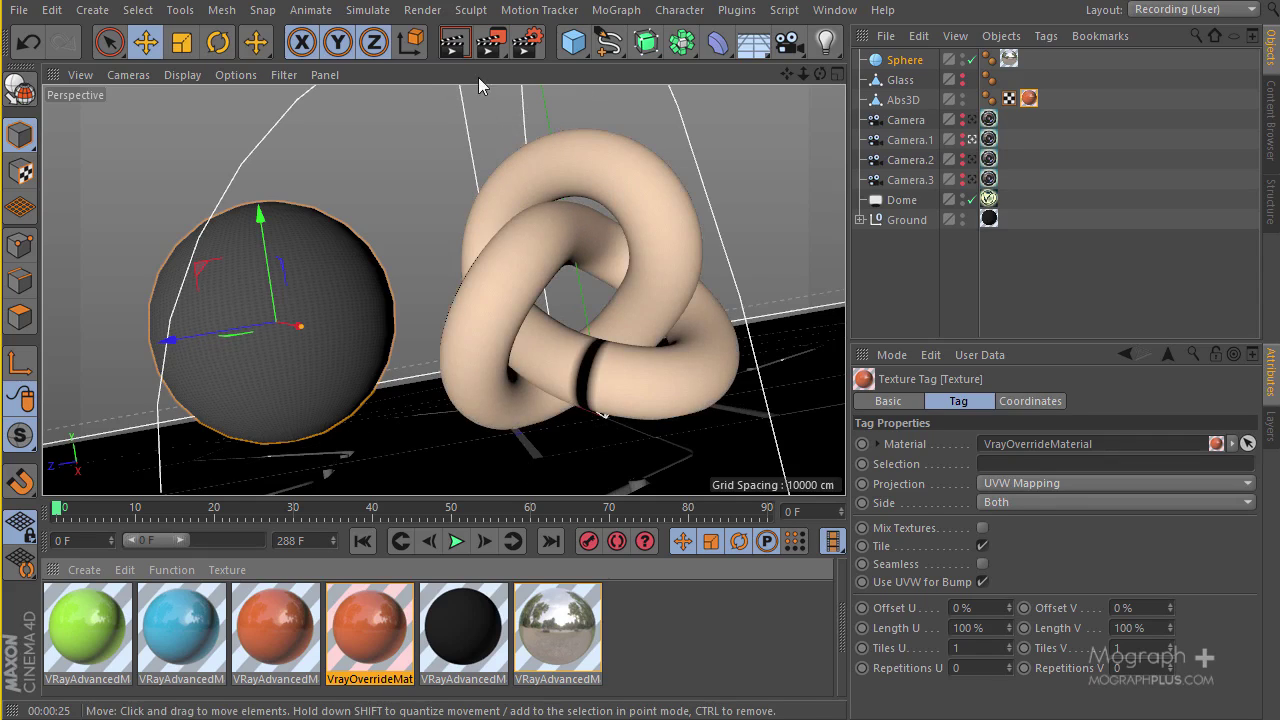
pyautogui.click(489, 42)
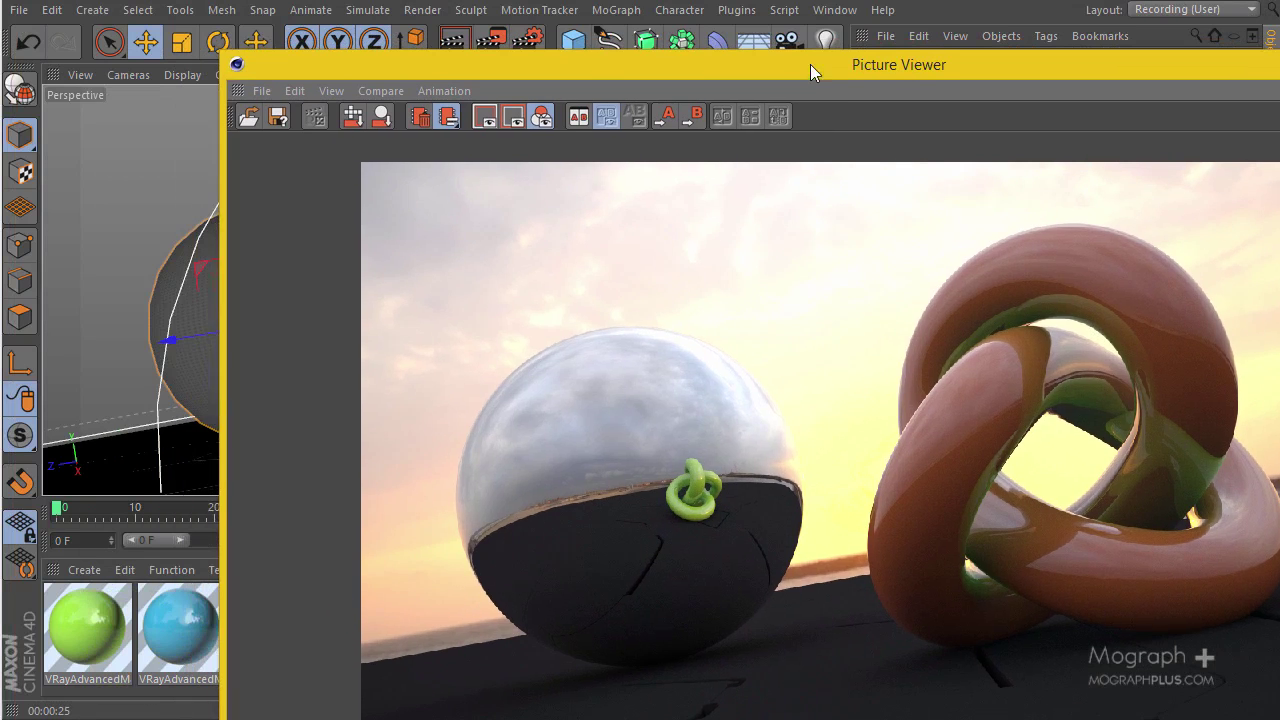
pyautogui.moveTo(535, 63); pyautogui.dragTo(927, 55)
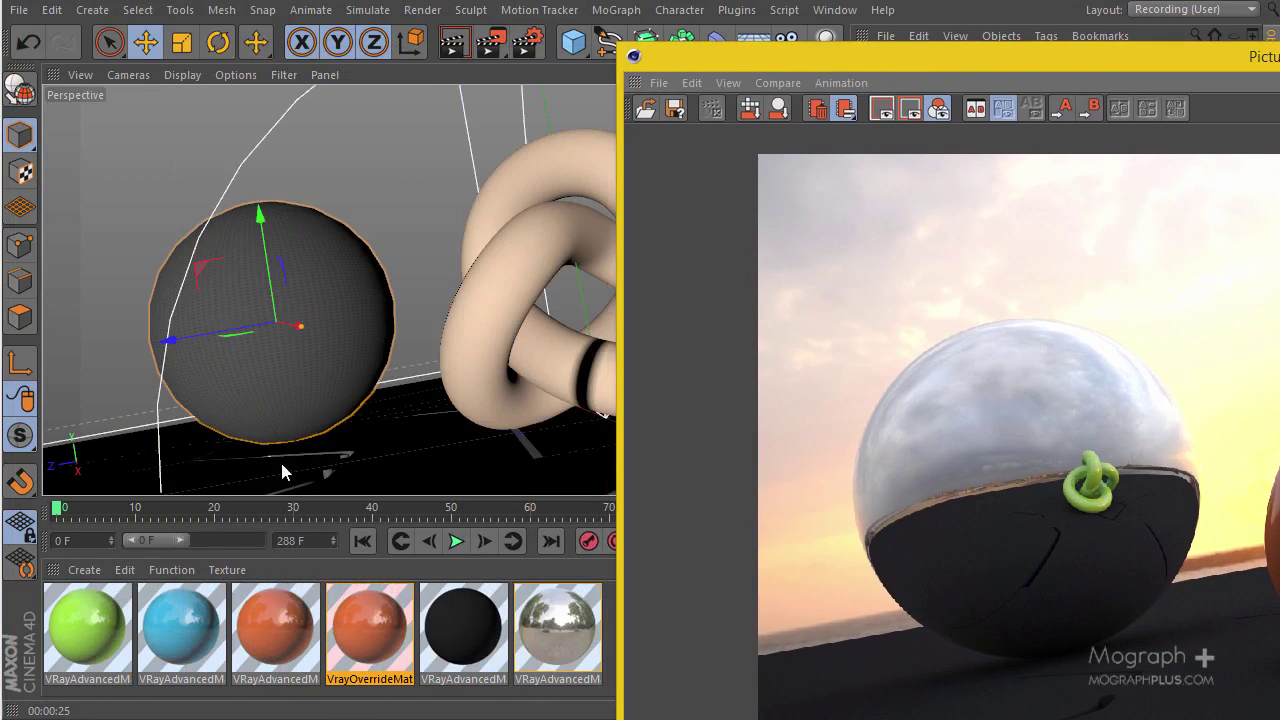
pyautogui.doubleClick(371, 618)
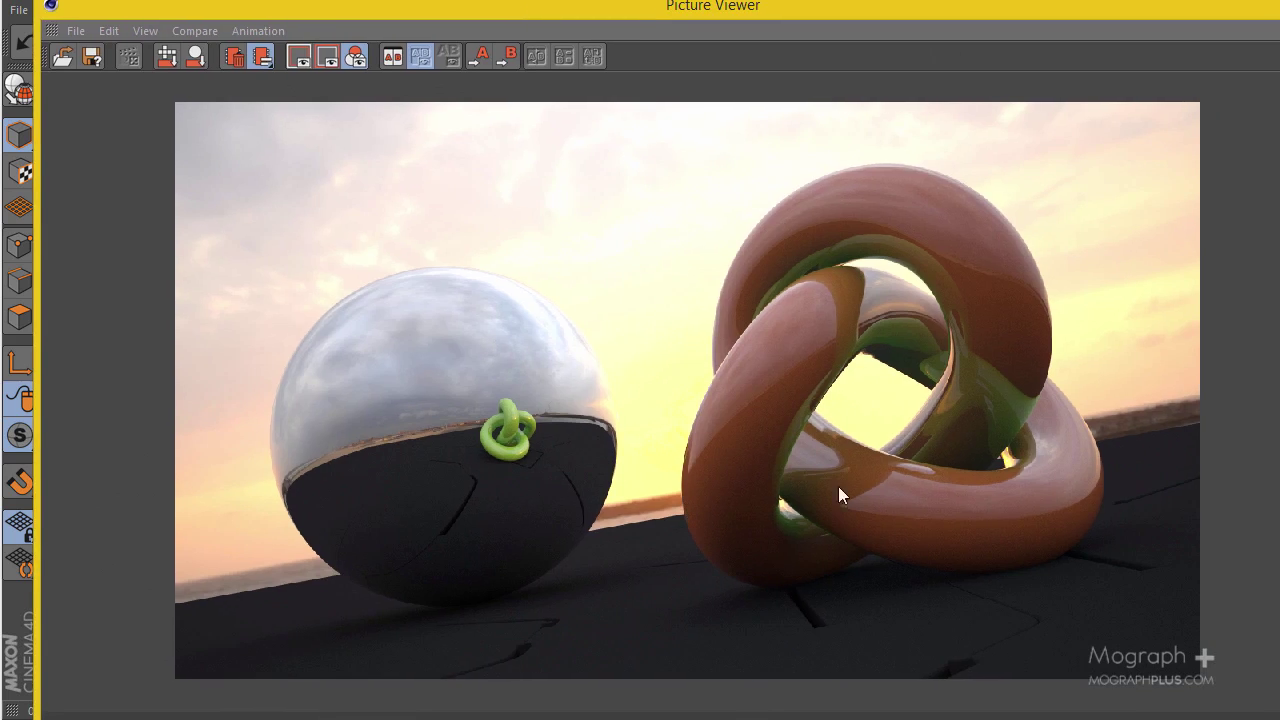
pyautogui.click(1218, 6)
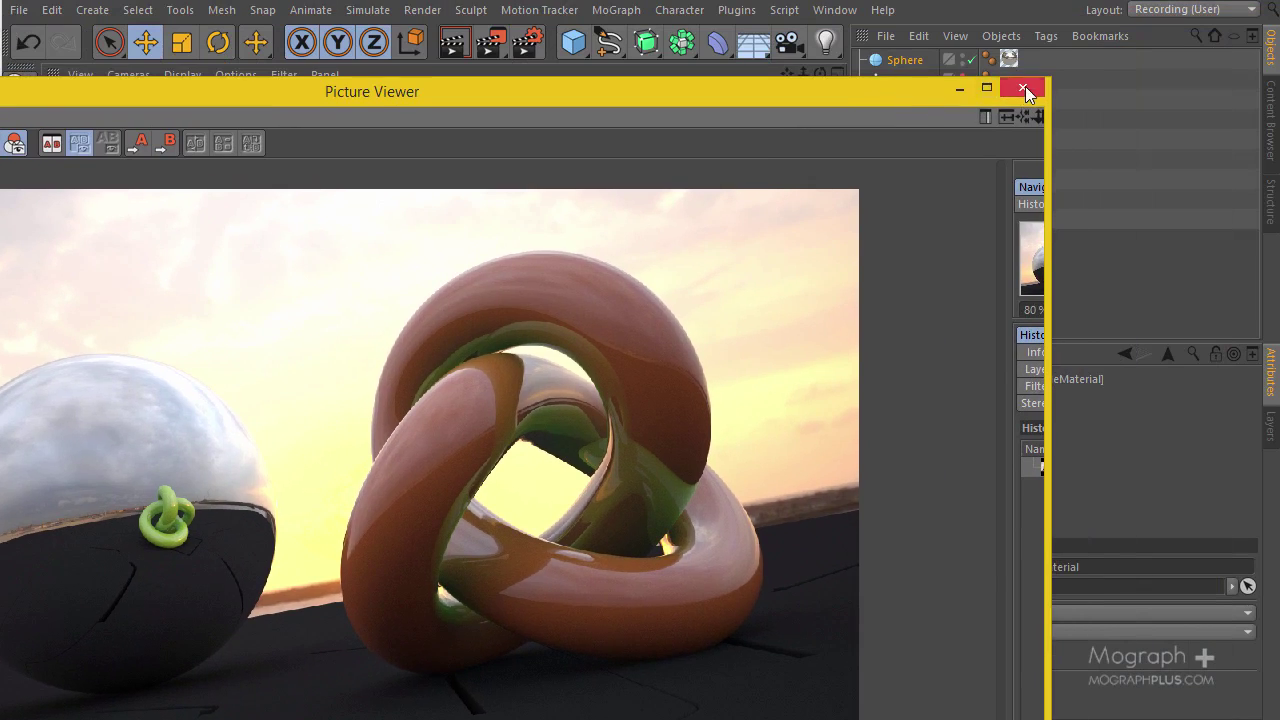
pyautogui.click(1025, 90)
# Add a VrayCompositing tag to Abs3D and set its Generate GI to 6
pyautogui.rightClick(893, 100)
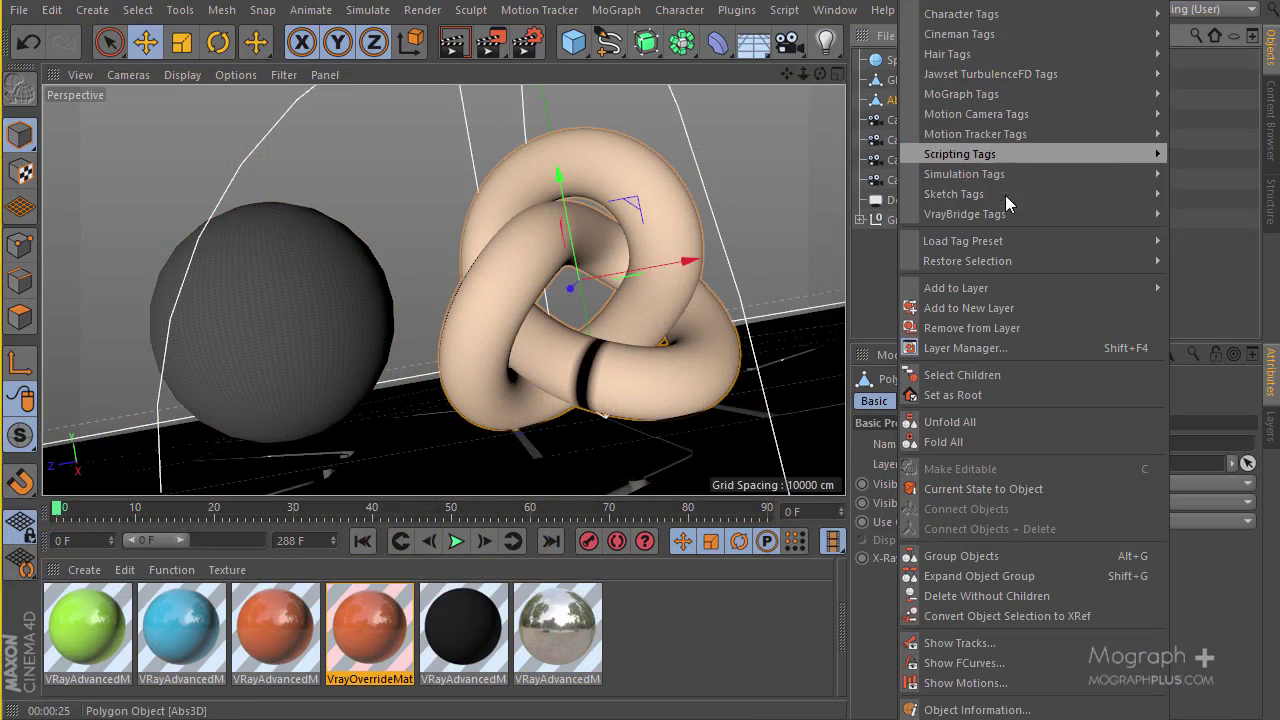
pyautogui.moveTo(1000, 214)
pyautogui.click(1210, 250)
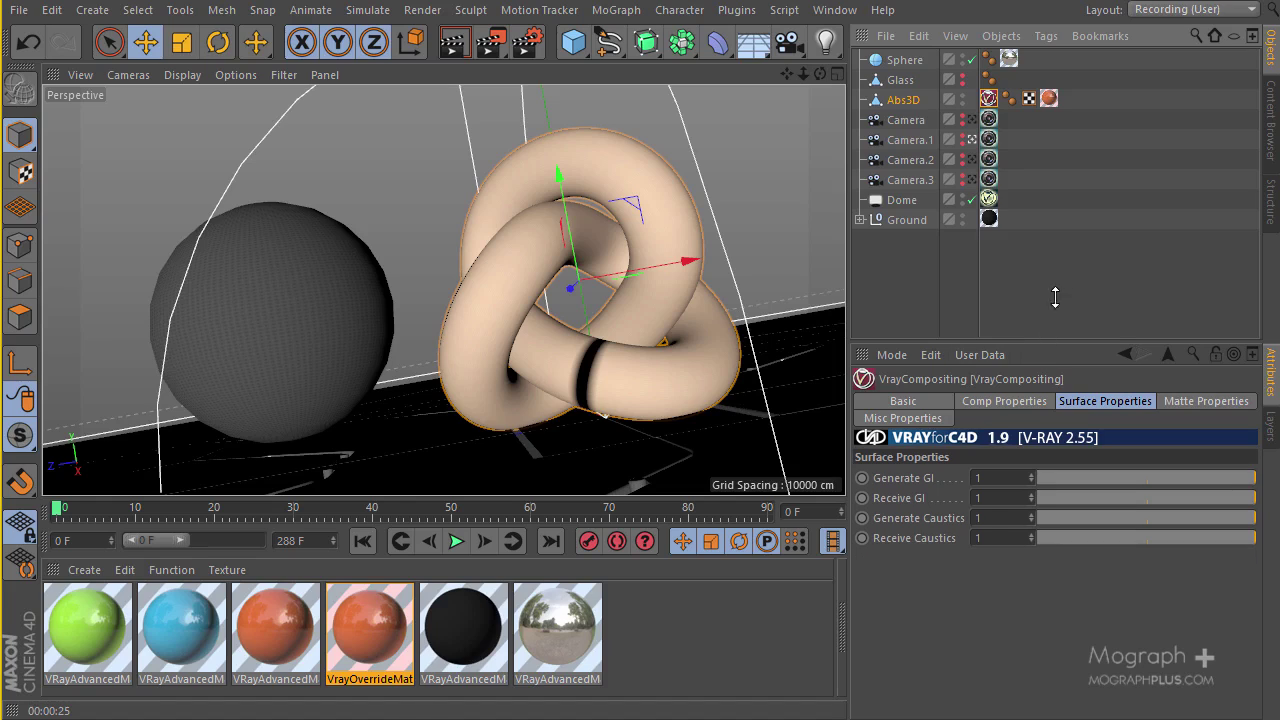
pyautogui.moveTo(1055, 297); pyautogui.dragTo(1056, 289)
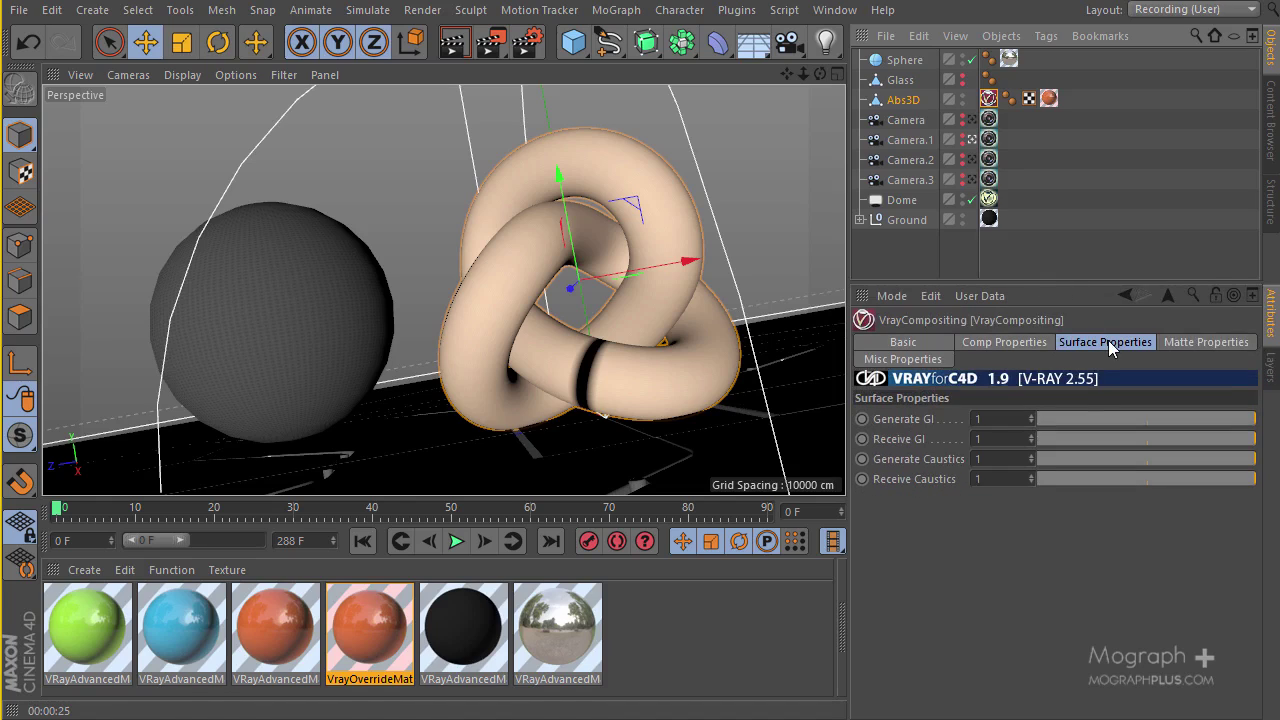
pyautogui.click(906, 423)
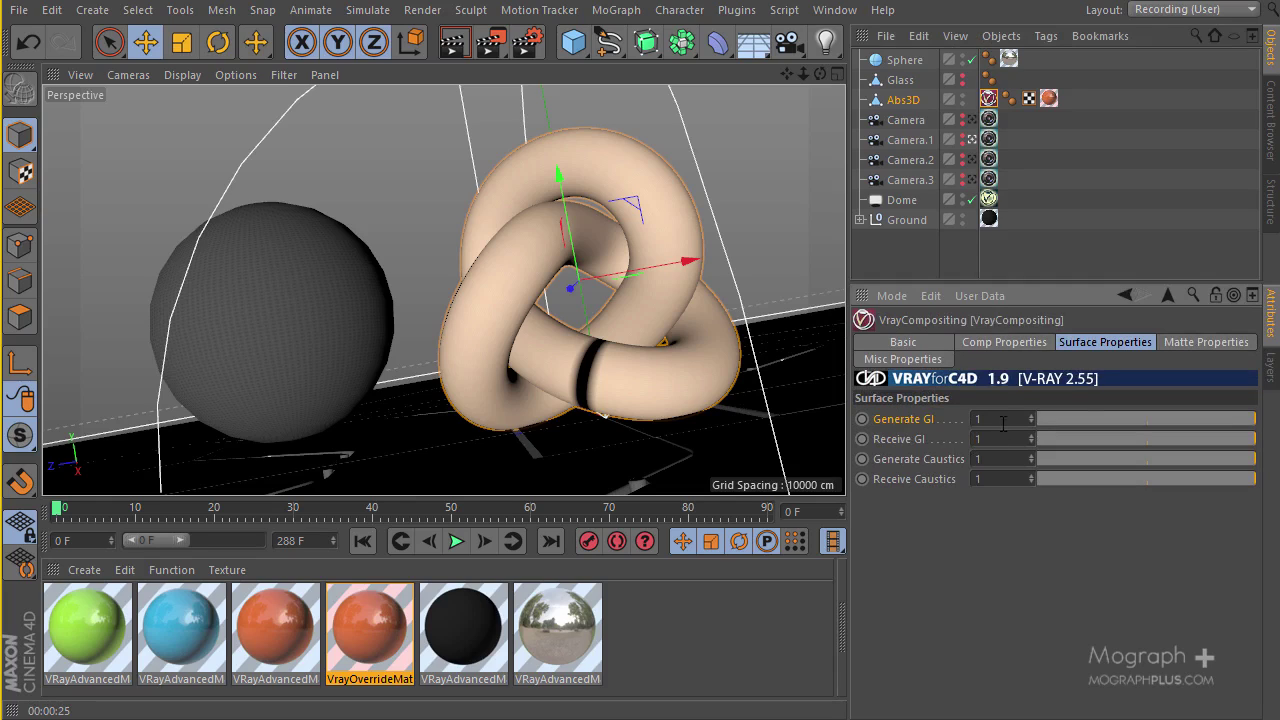
pyautogui.moveTo(1003, 424); pyautogui.dragTo(933, 416)
pyautogui.press('Return')
pyautogui.click(495, 39)
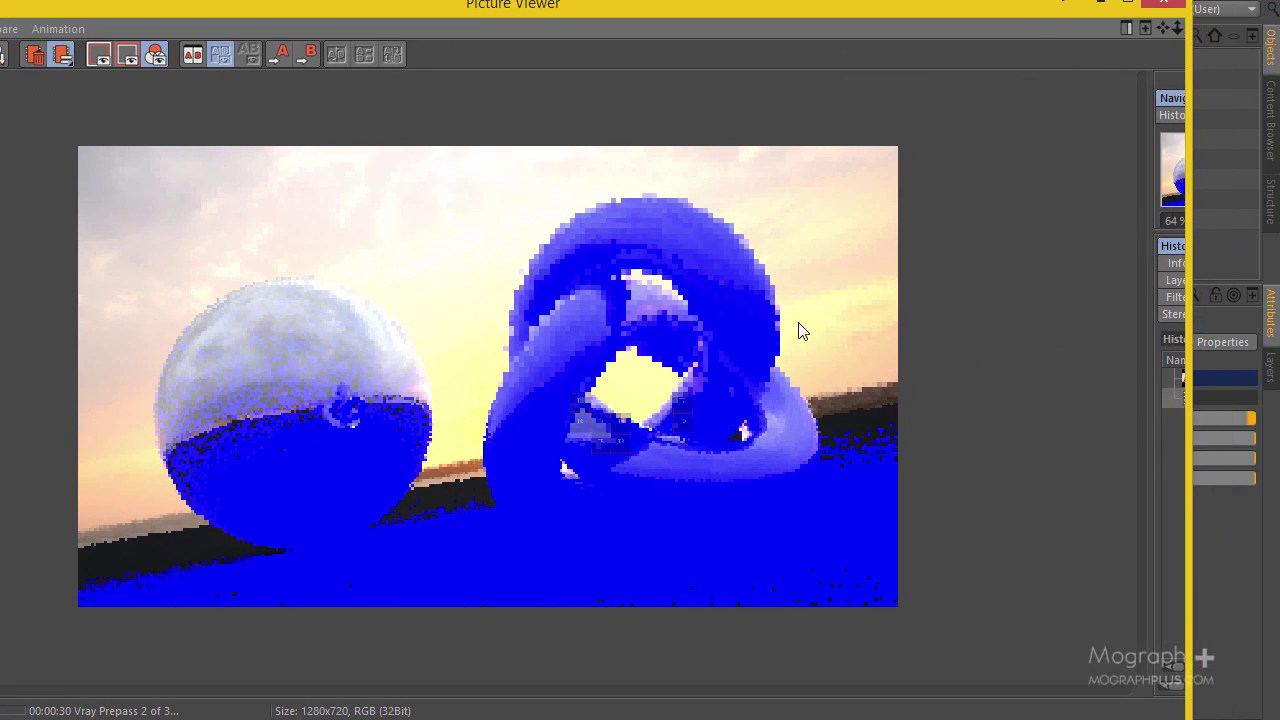
pyautogui.scroll(-1, 714, 394)
pyautogui.scroll(1, 714, 394)
pyautogui.click(1163, 4)
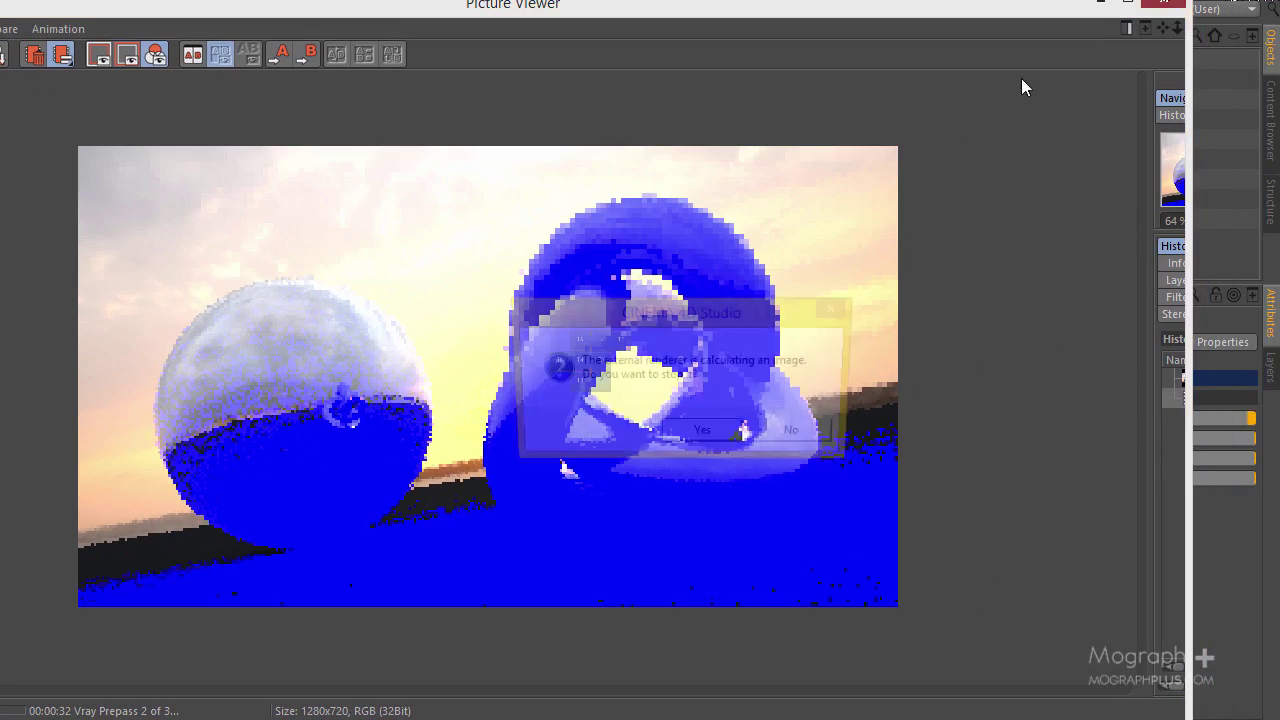
pyautogui.click(726, 443)
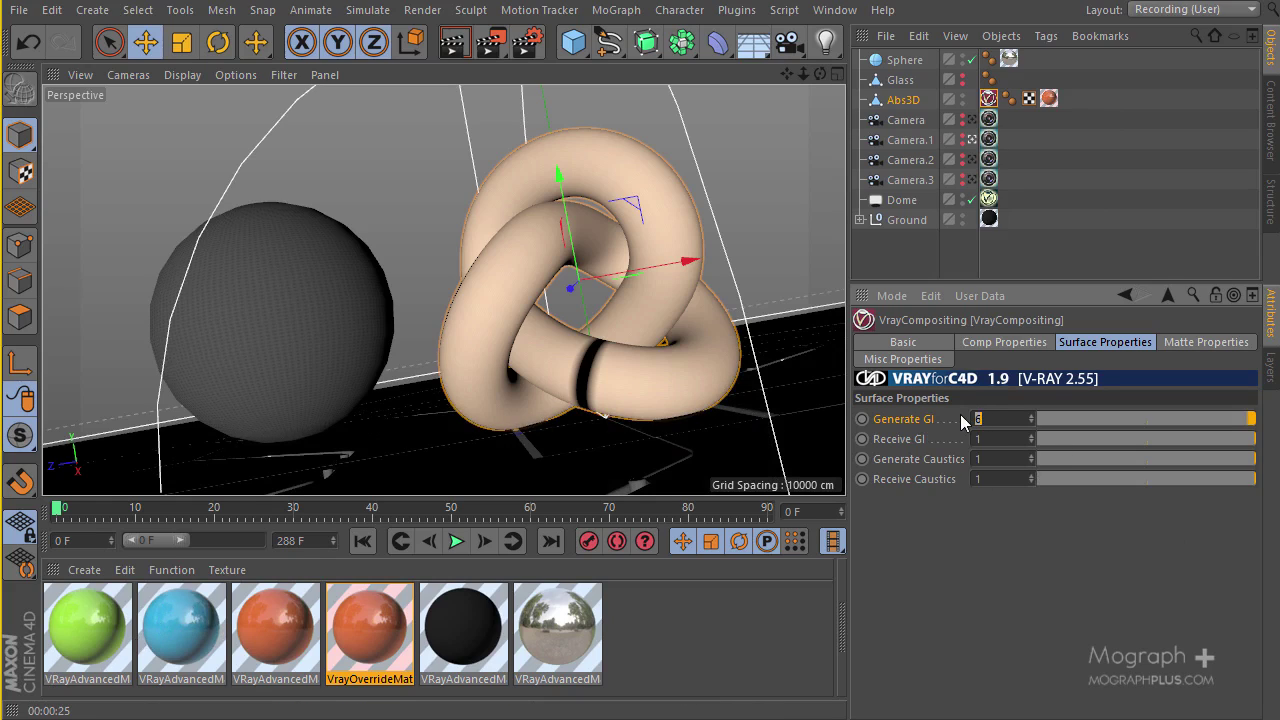
# Set Generate GI to 2, region-render the knot, then start a full Picture Viewer render
pyautogui.write('2')
pyautogui.moveTo(490, 42); pyautogui.dragTo(565, 57)
pyautogui.moveTo(744, 356); pyautogui.dragTo(418, 490)
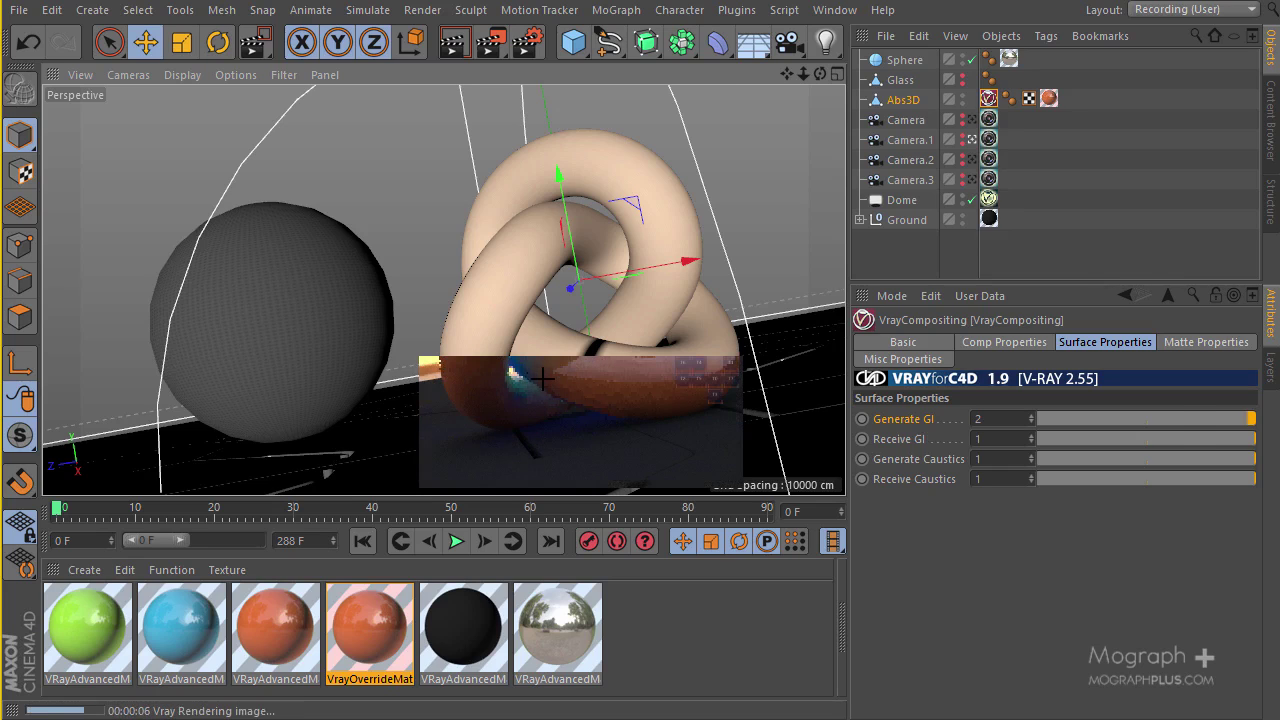
pyautogui.click(530, 250)
pyautogui.click(490, 41)
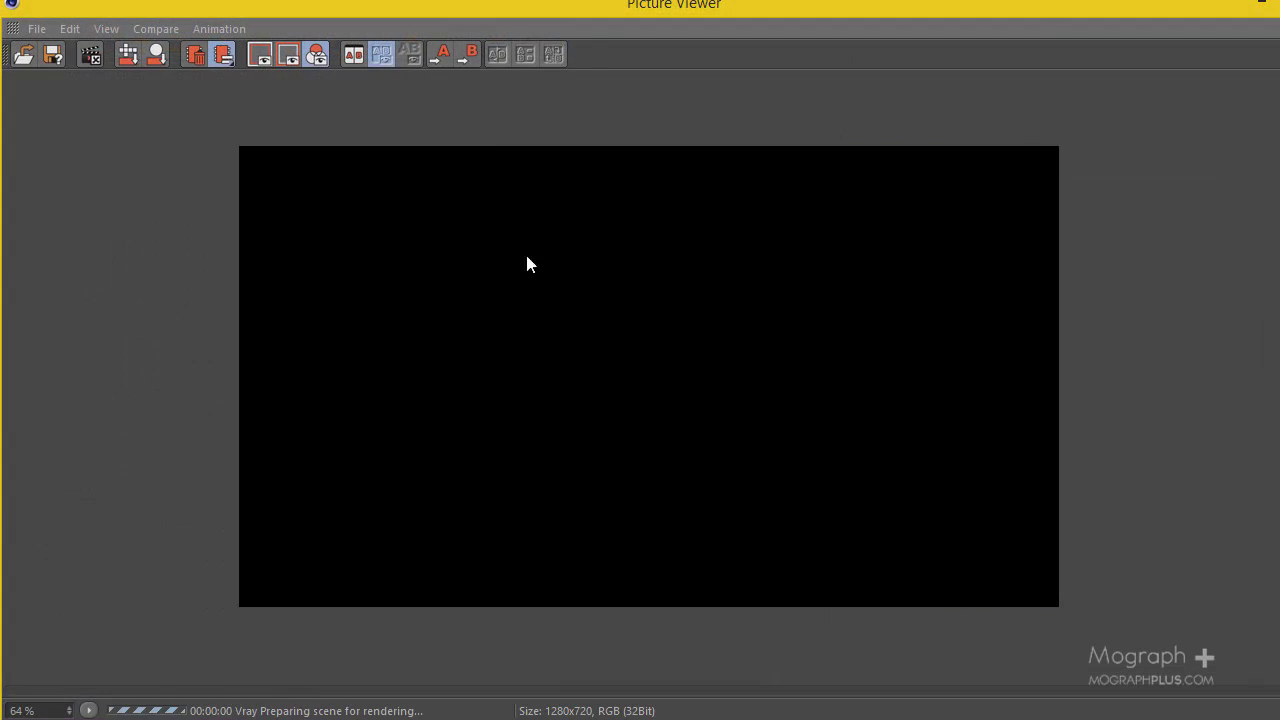